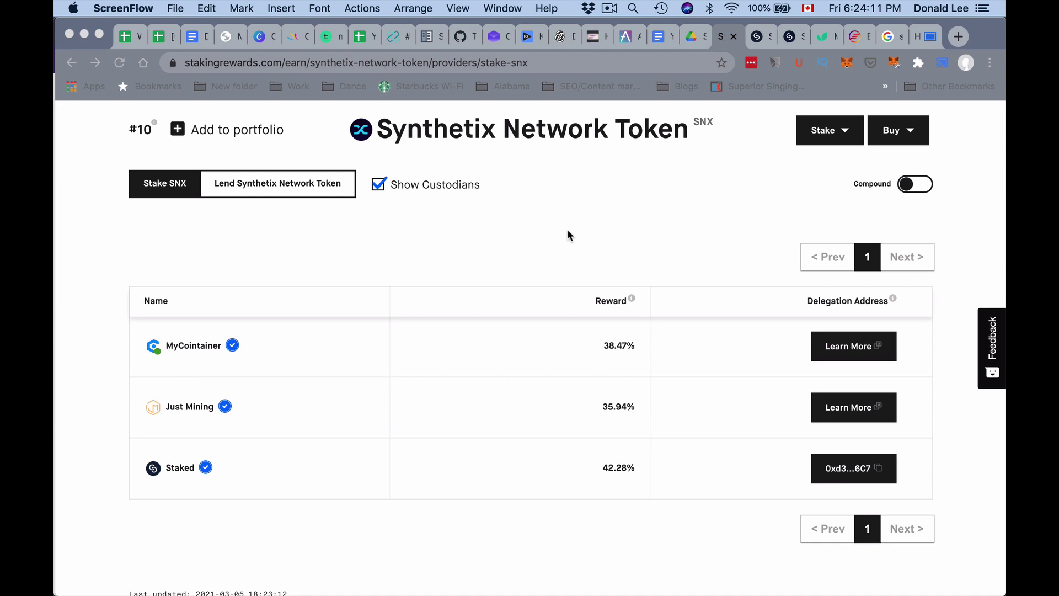
{"action": "left_click", "coordinate": [568, 231]}
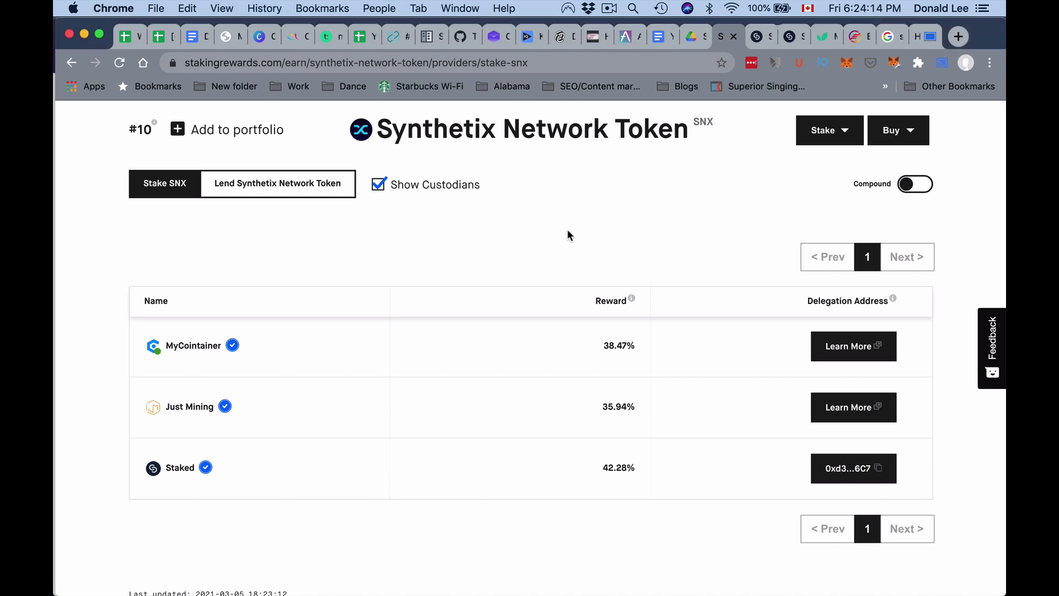
{"action": "scroll", "coordinate": [568, 234], "scroll_direction": "up", "scroll_amount": 5}
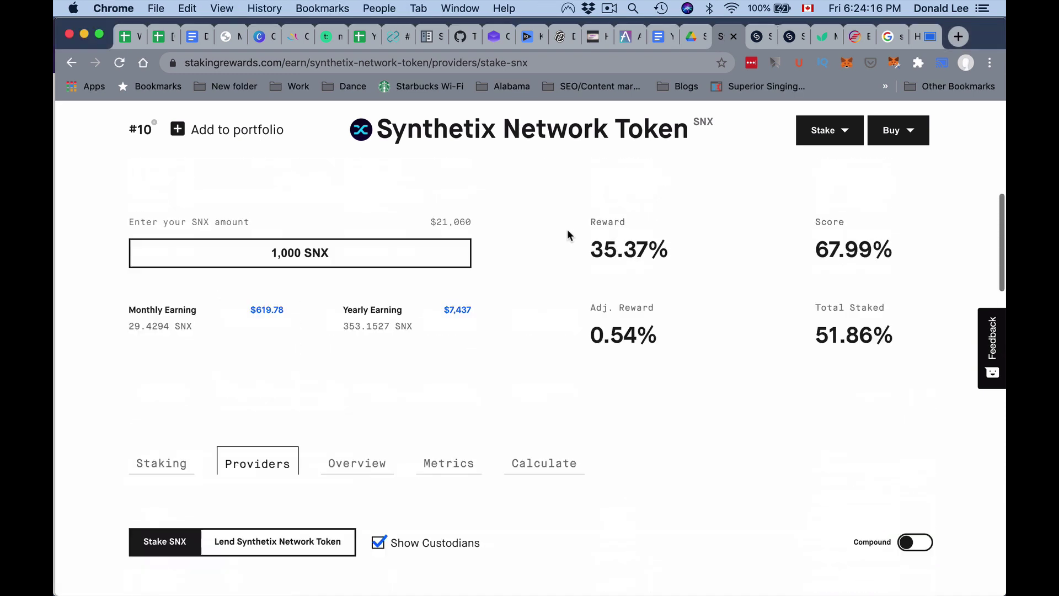
{"action": "scroll", "coordinate": [570, 235], "scroll_direction": "down", "scroll_amount": 2}
{"action": "scroll", "coordinate": [570, 235], "scroll_direction": "down", "scroll_amount": 1}
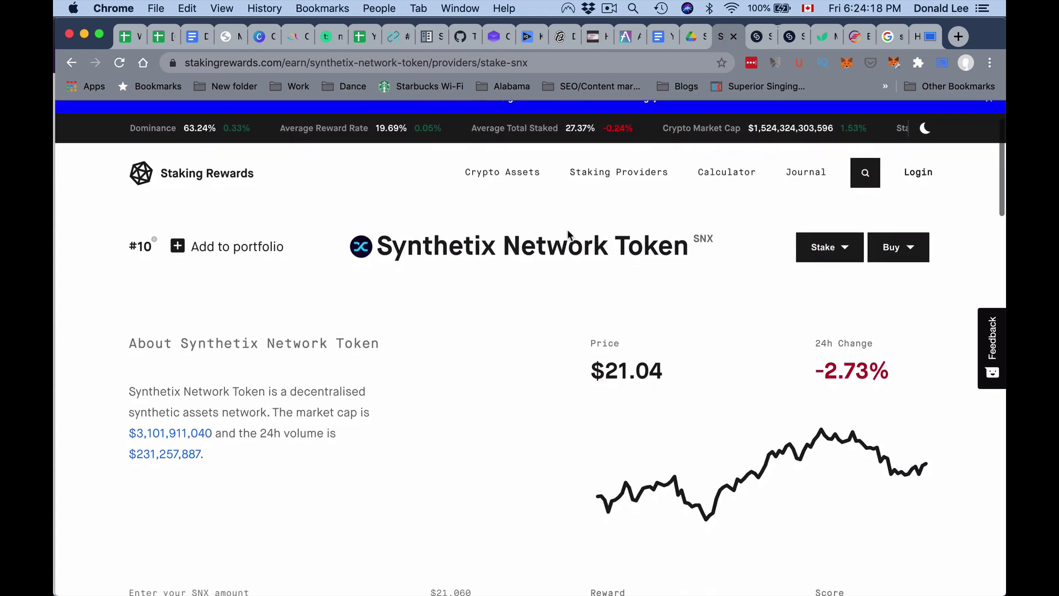
{"action": "scroll", "coordinate": [568, 230], "scroll_direction": "down", "scroll_amount": 1}
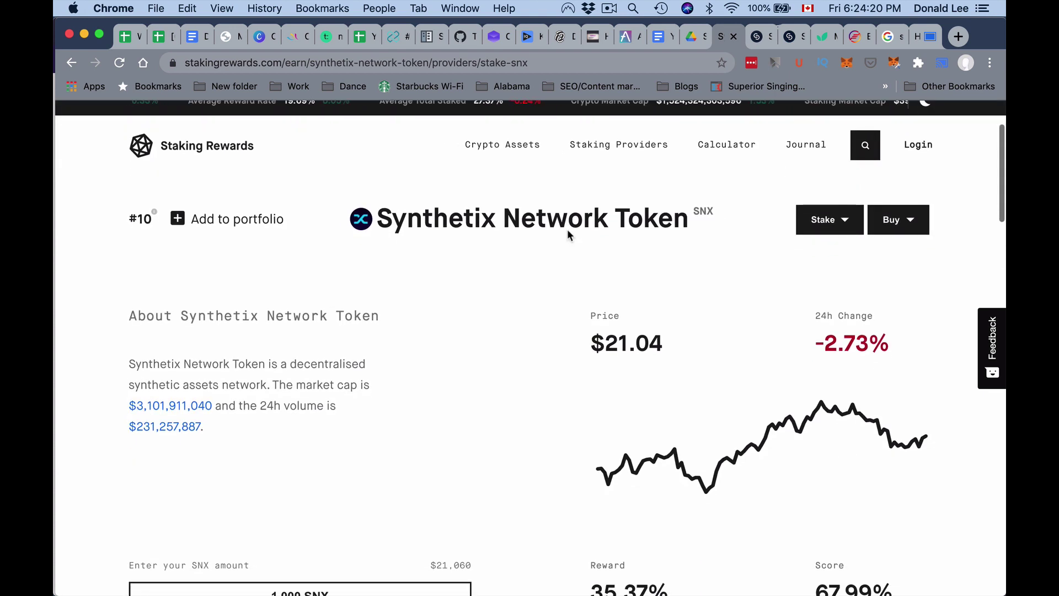
{"action": "scroll", "coordinate": [567, 230], "scroll_direction": "down", "scroll_amount": 2}
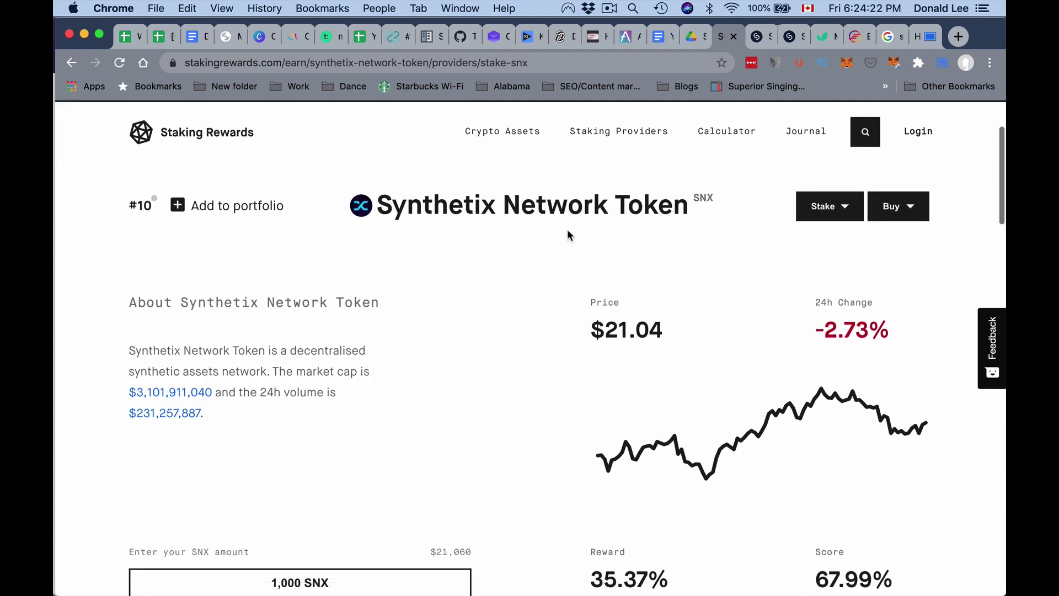
{"action": "scroll", "coordinate": [567, 229], "scroll_direction": "down", "scroll_amount": 2}
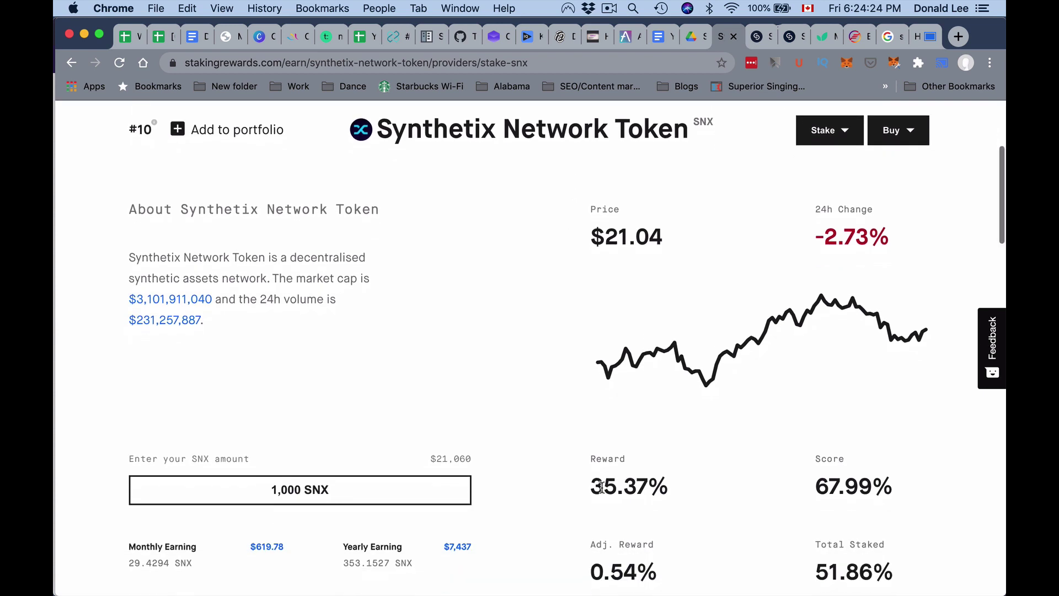
{"action": "scroll", "coordinate": [601, 486], "scroll_direction": "down", "scroll_amount": 10}
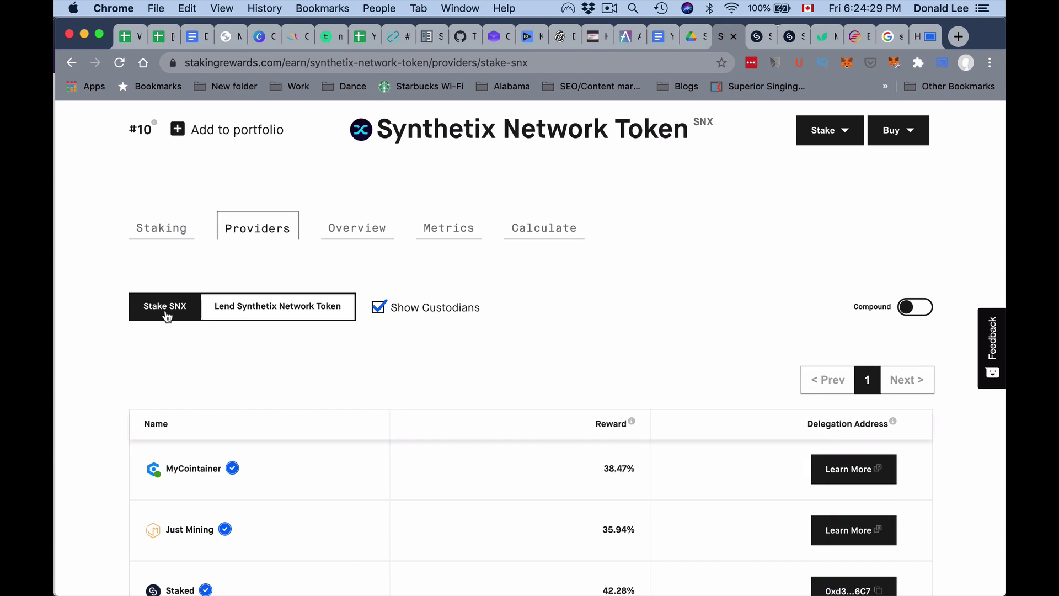
{"action": "scroll", "coordinate": [281, 231], "scroll_direction": "down", "scroll_amount": 3}
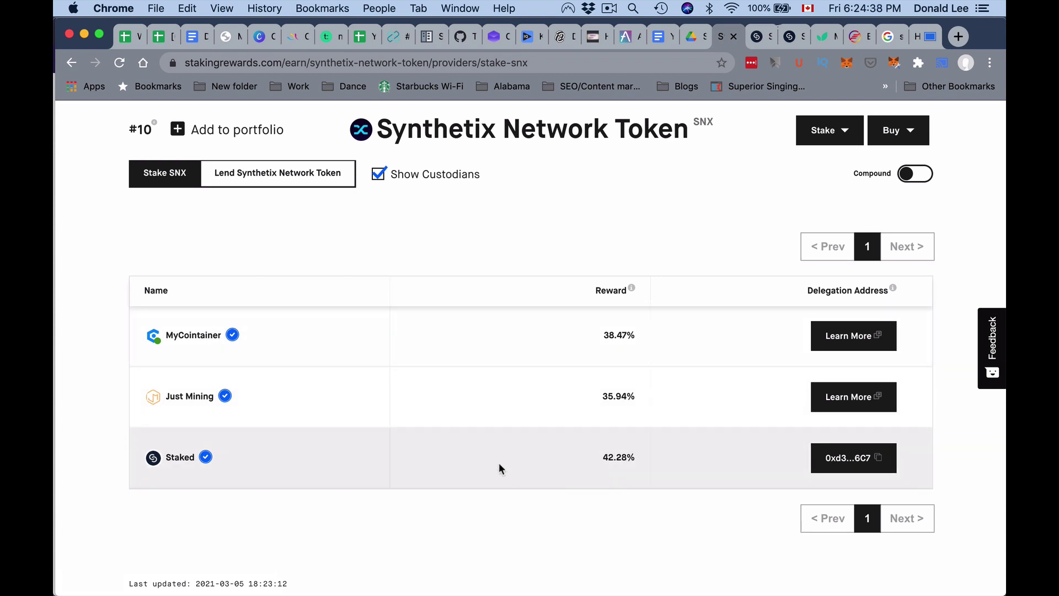
{"action": "mouse_move", "coordinate": [604, 461]}
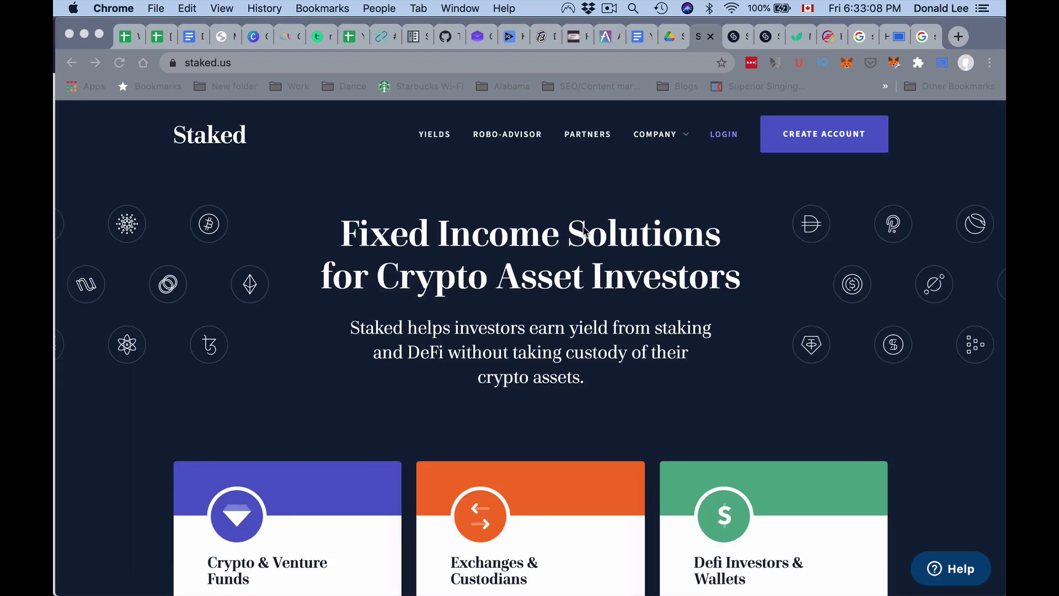
- Skim the staked.us homepage, then bring up the staking.staked.us Synthetix staking page
{"action": "left_click", "coordinate": [580, 227]}
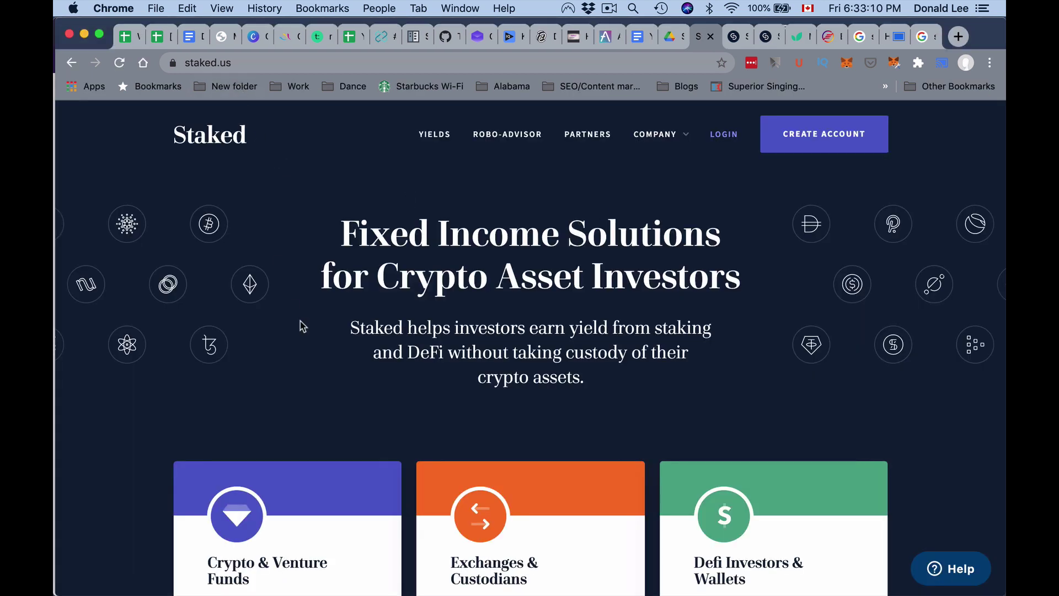
{"action": "scroll", "coordinate": [301, 324], "scroll_direction": "down", "scroll_amount": 4}
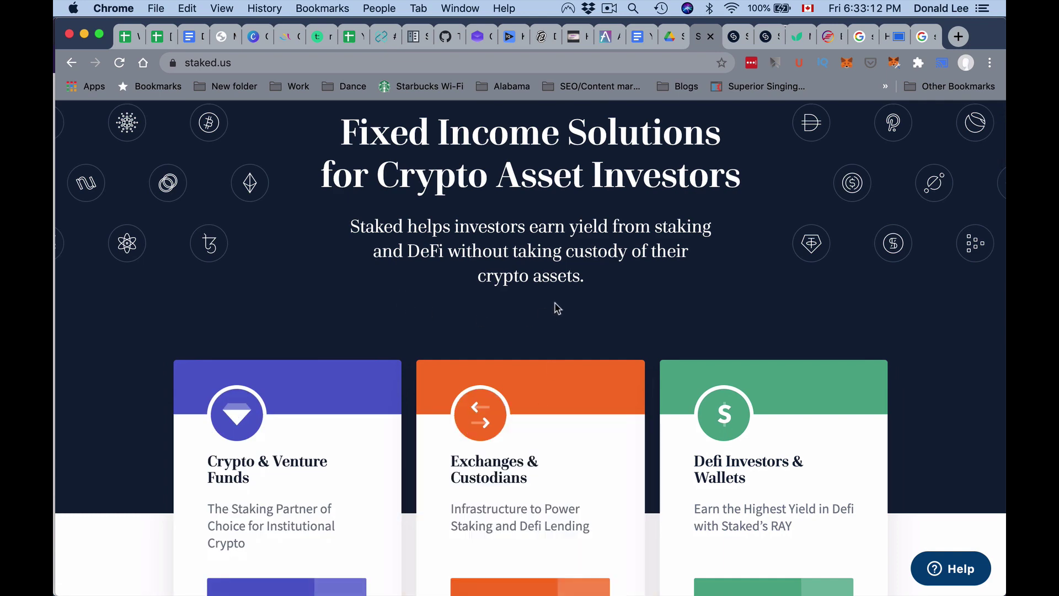
{"action": "scroll", "coordinate": [565, 292], "scroll_direction": "down", "scroll_amount": 10}
{"action": "scroll", "coordinate": [564, 292], "scroll_direction": "down", "scroll_amount": 3}
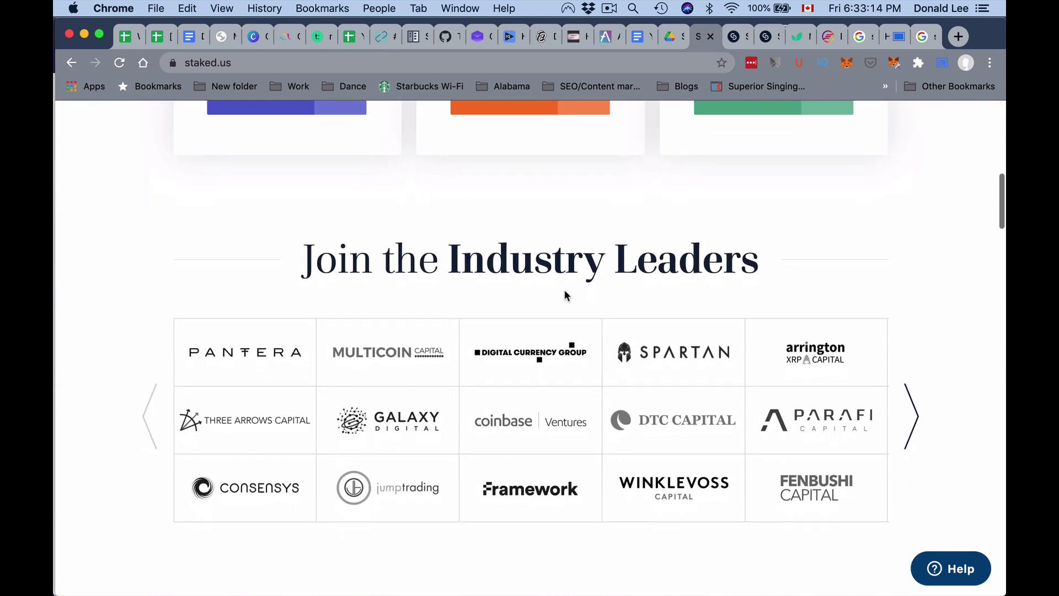
{"action": "scroll", "coordinate": [564, 290], "scroll_direction": "up", "scroll_amount": 4}
{"action": "left_click", "coordinate": [727, 43]}
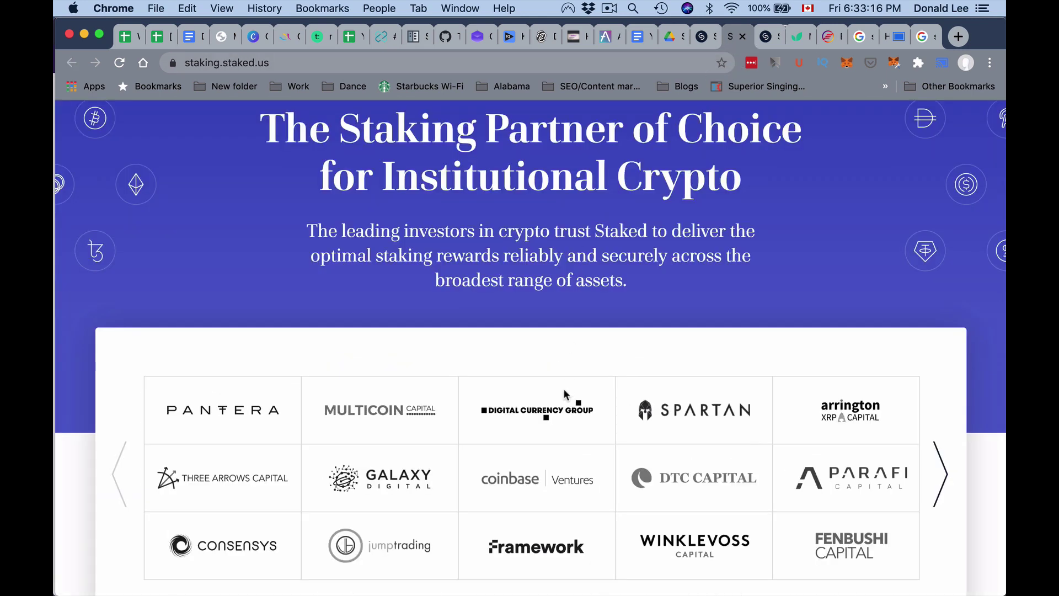
{"action": "scroll", "coordinate": [291, 331], "scroll_direction": "down", "scroll_amount": 1}
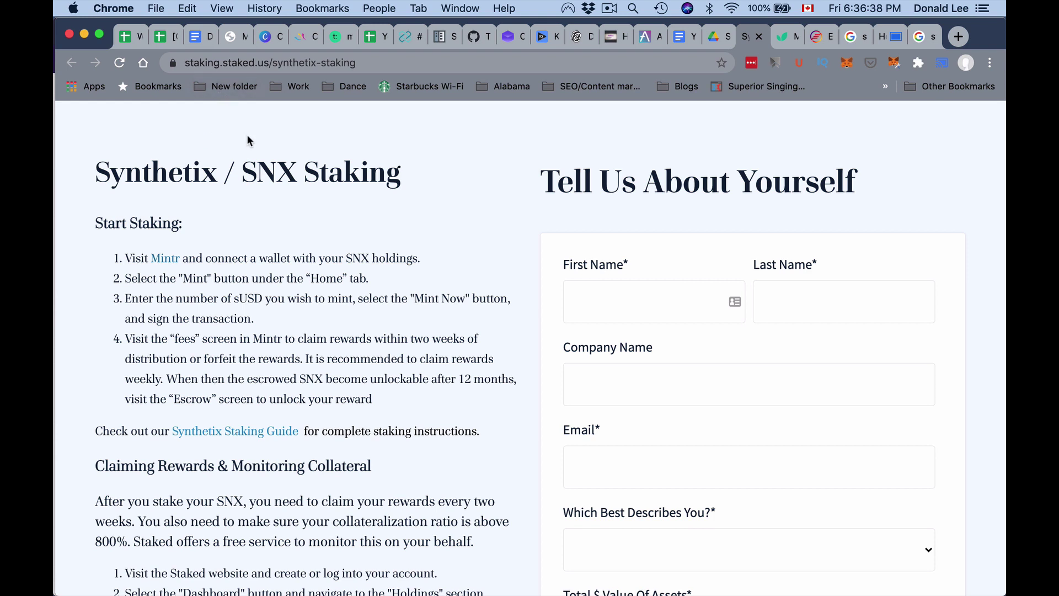
- Read the Synthetix staking and reward-claiming steps down to Submit, then bring Exodus forward
{"action": "scroll", "coordinate": [219, 197], "scroll_direction": "down", "scroll_amount": 2}
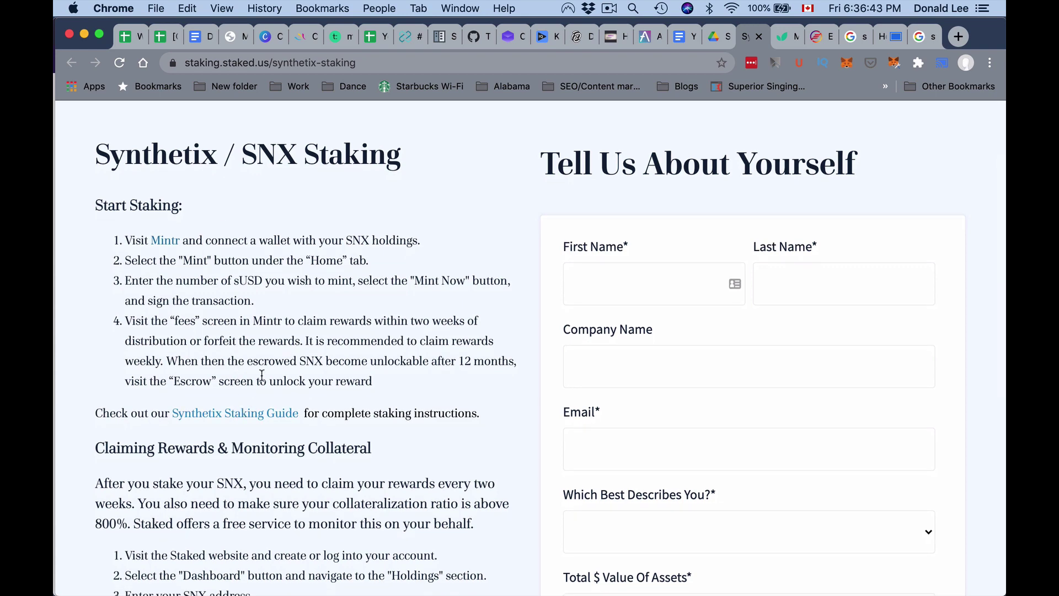
{"action": "scroll", "coordinate": [254, 466], "scroll_direction": "down", "scroll_amount": 2}
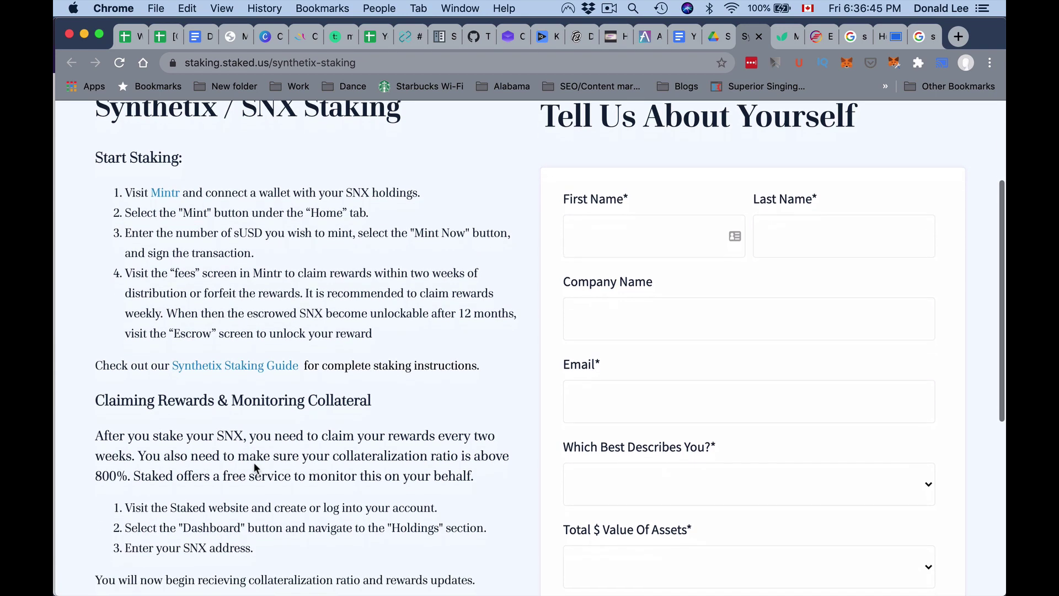
{"action": "scroll", "coordinate": [255, 468], "scroll_direction": "down", "scroll_amount": 2}
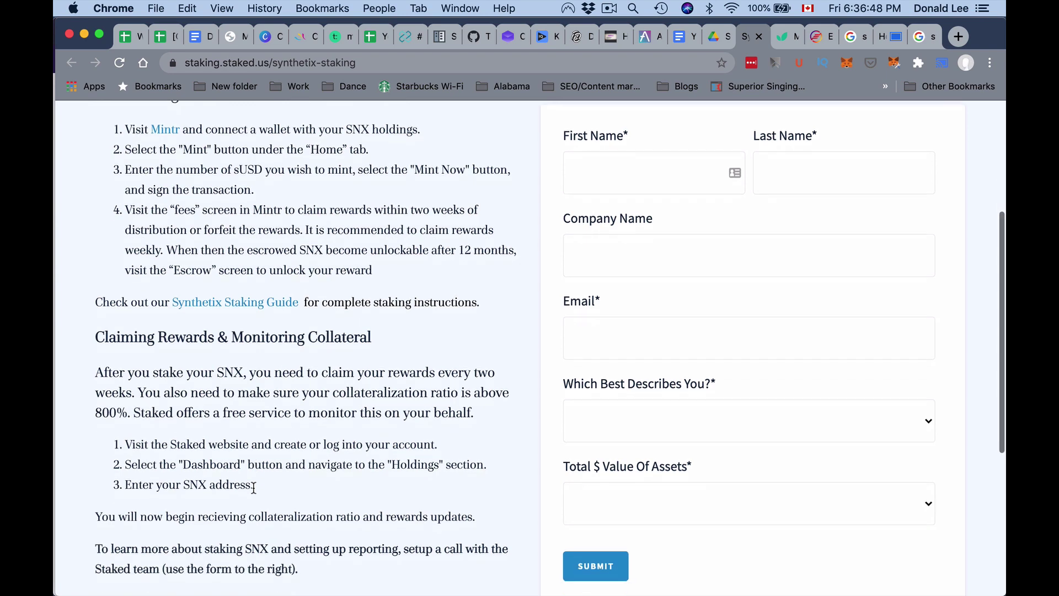
{"action": "scroll", "coordinate": [254, 488], "scroll_direction": "down", "scroll_amount": 1}
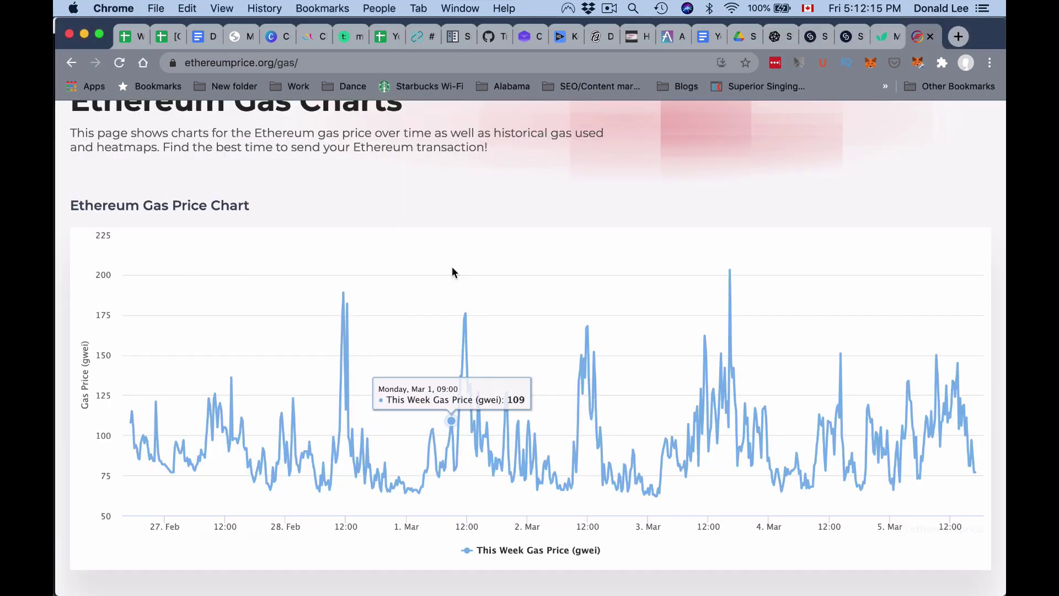
{"action": "key", "text": "super+Tab"}
{"action": "key", "text": "super+Tab"}
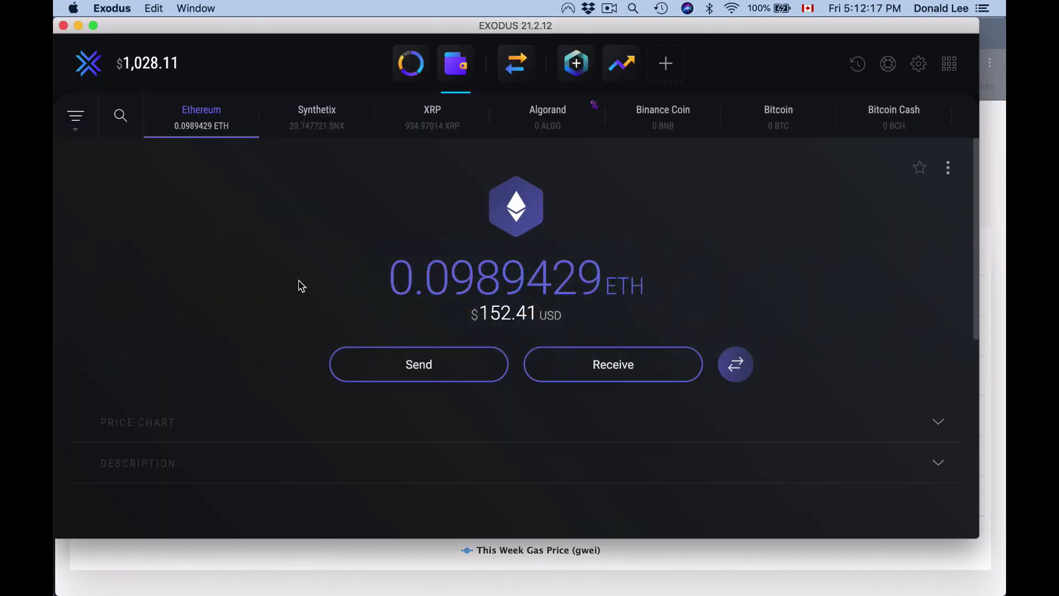
- Check Ledger Live's empty Ethereum account, then return to the ethereumprice gas chart
{"action": "key", "text": "super+Tab"}
{"action": "key", "text": "super+Tab"}
{"action": "key", "text": "super+Tab"}
{"action": "key", "text": "super+Tab"}
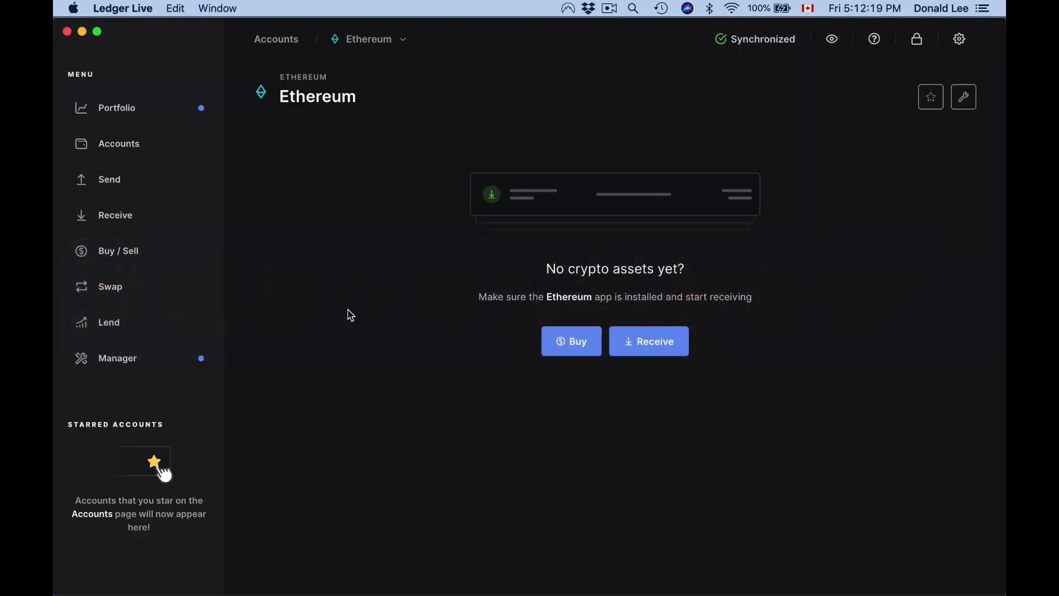
{"action": "key", "text": "super+Tab"}
{"action": "scroll", "coordinate": [349, 315], "scroll_direction": "up", "scroll_amount": 2}
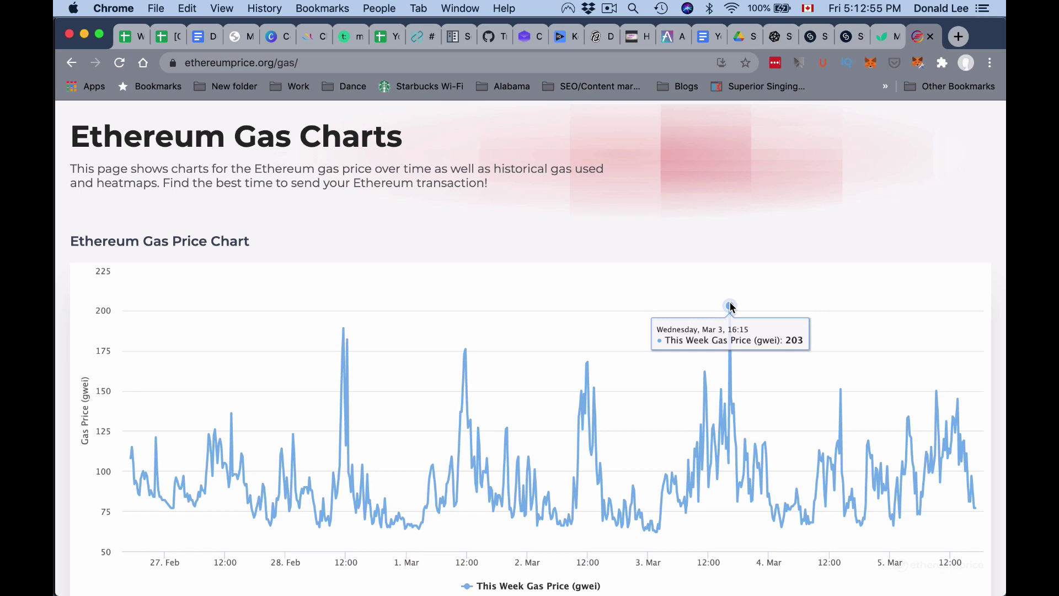
- Study the Gas Price by Time of Day heatmap for the cheapest send times
{"action": "scroll", "coordinate": [730, 306], "scroll_direction": "down", "scroll_amount": 5}
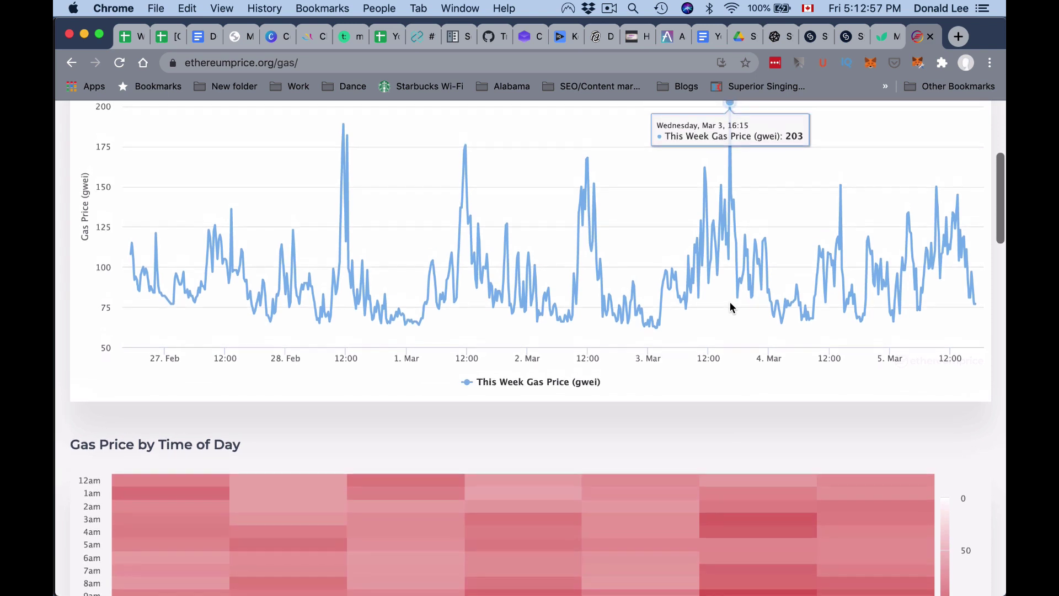
{"action": "scroll", "coordinate": [730, 307], "scroll_direction": "down", "scroll_amount": 3}
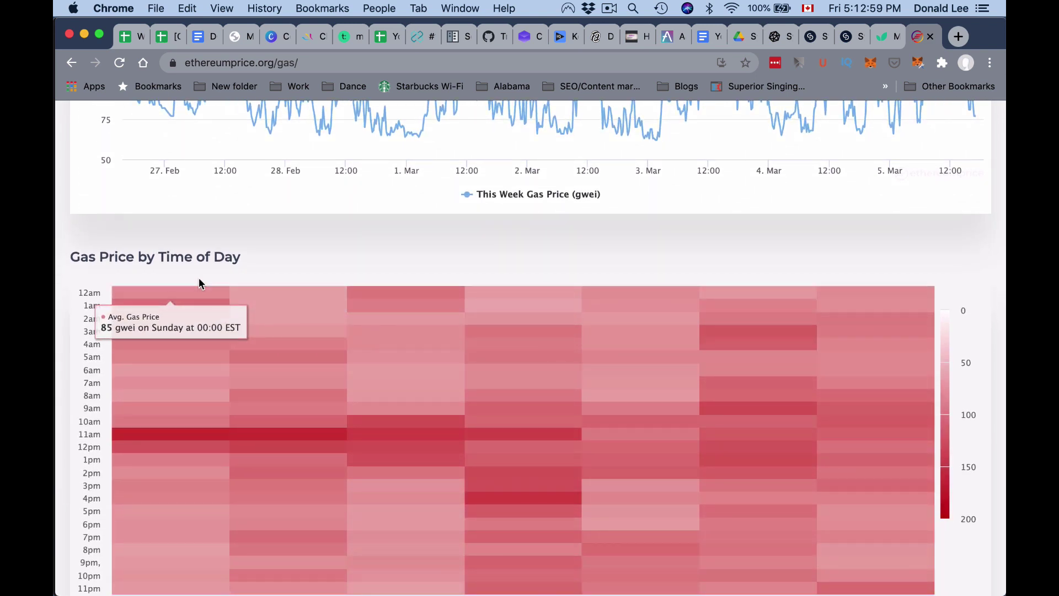
{"action": "scroll", "coordinate": [200, 278], "scroll_direction": "down", "scroll_amount": 2}
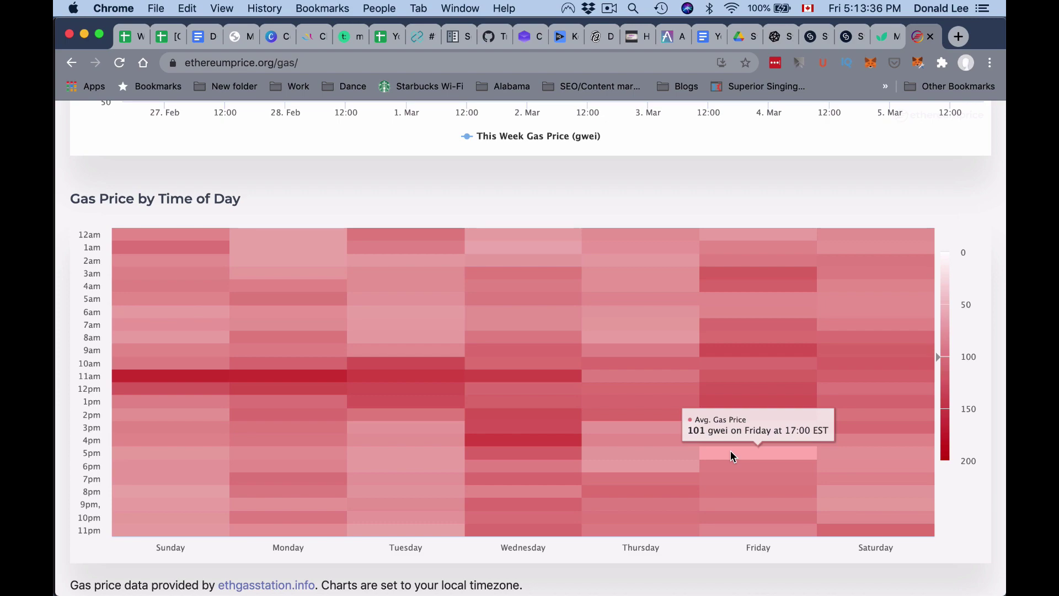
{"action": "scroll", "coordinate": [733, 459], "scroll_direction": "down", "scroll_amount": 10}
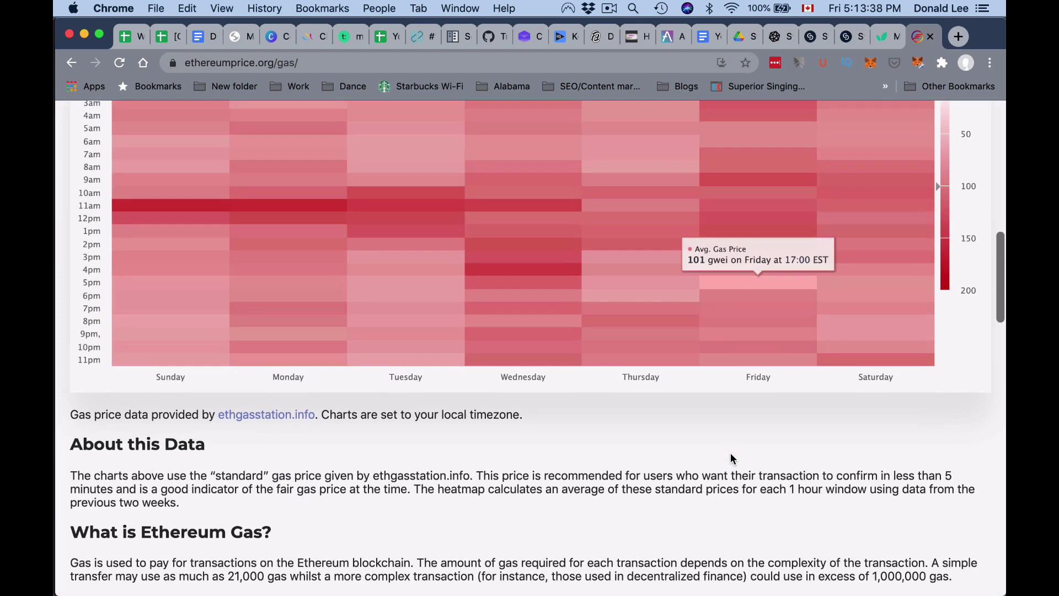
{"action": "scroll", "coordinate": [732, 459], "scroll_direction": "down", "scroll_amount": 5}
{"action": "scroll", "coordinate": [732, 458], "scroll_direction": "up", "scroll_amount": 10}
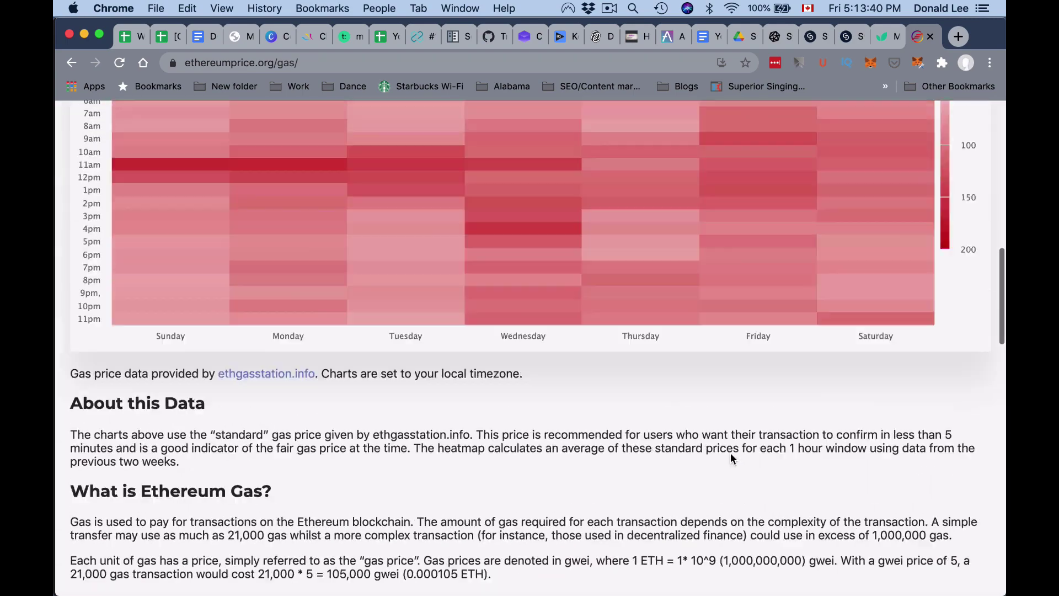
{"action": "scroll", "coordinate": [731, 458], "scroll_direction": "down", "scroll_amount": 20}
{"action": "scroll", "coordinate": [731, 459], "scroll_direction": "up", "scroll_amount": 20}
{"action": "scroll", "coordinate": [730, 454], "scroll_direction": "up", "scroll_amount": 20}
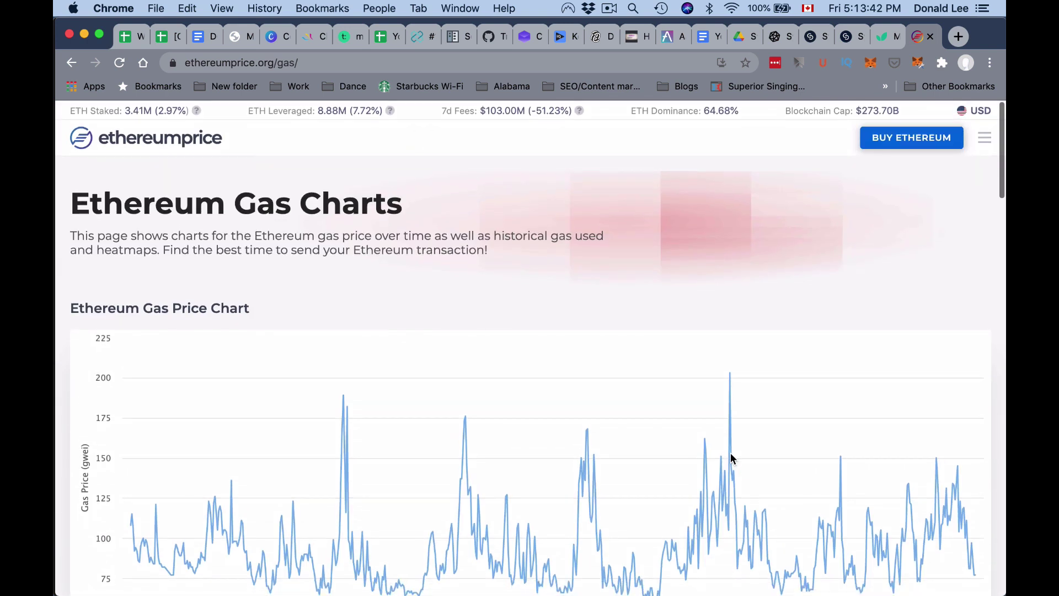
{"action": "key", "text": "super+Tab"}
{"action": "key", "text": "super+Tab"}
{"action": "key", "text": "super+Tab"}
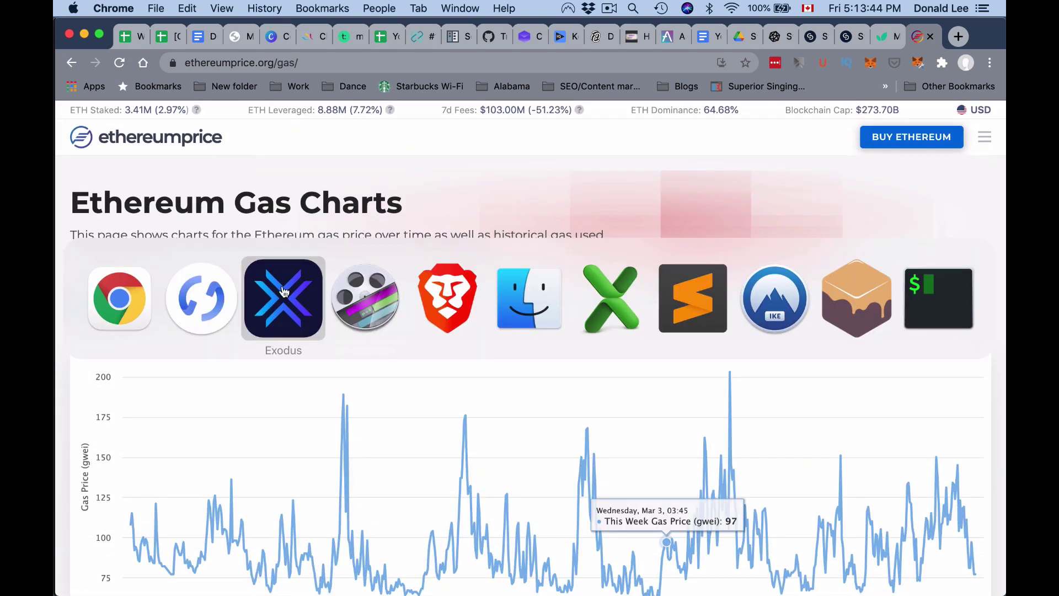
- Try the Ethereum and Synthetix send forms with the Ledger address pasted, closing each unsent
{"action": "left_click", "coordinate": [283, 293]}
{"action": "left_click", "coordinate": [414, 362]}
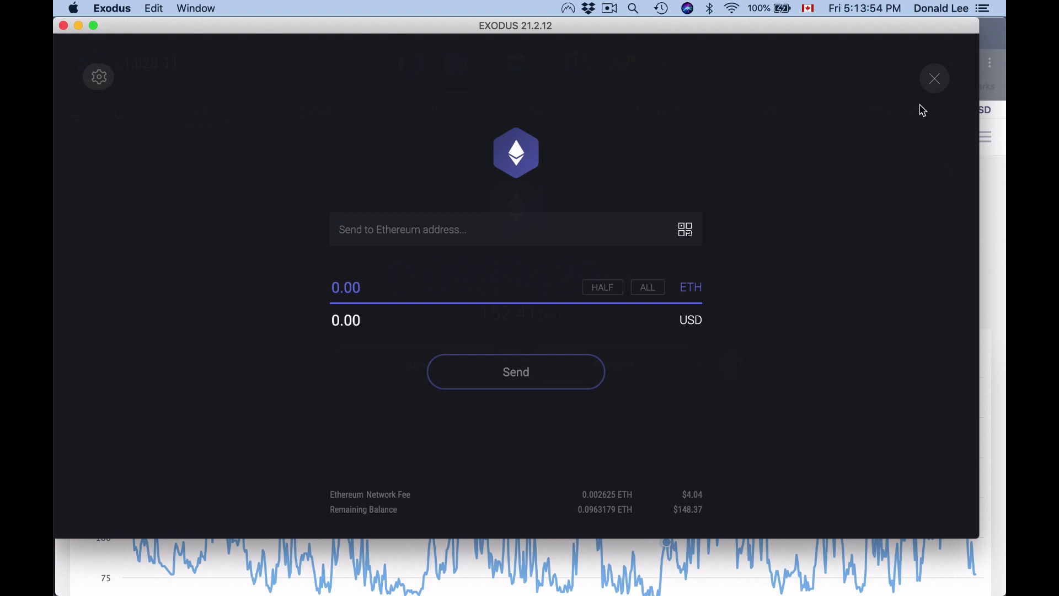
{"action": "left_click", "coordinate": [932, 93]}
{"action": "left_click", "coordinate": [294, 133]}
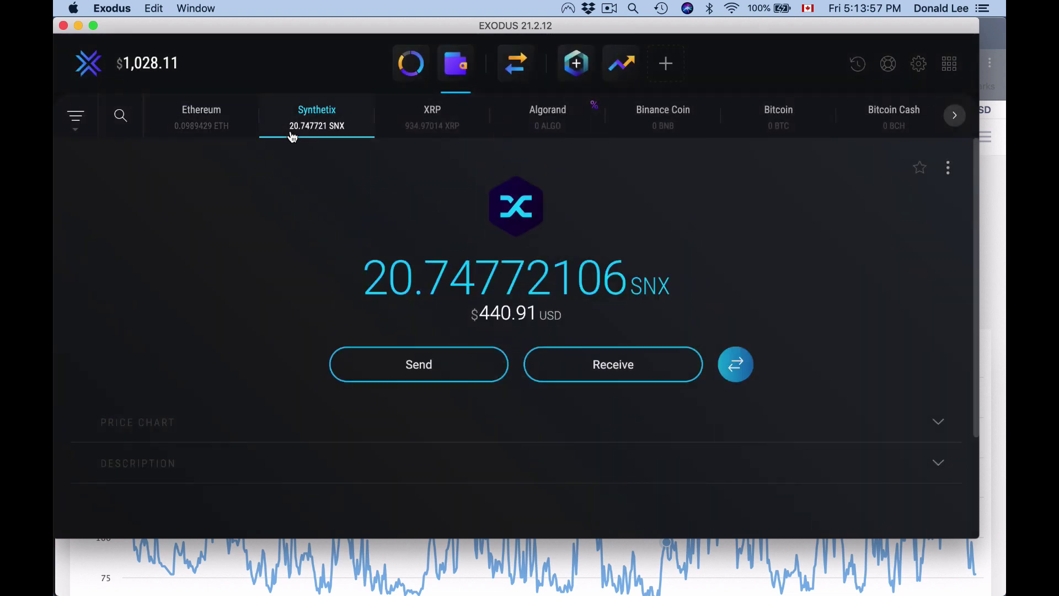
{"action": "left_click", "coordinate": [407, 367]}
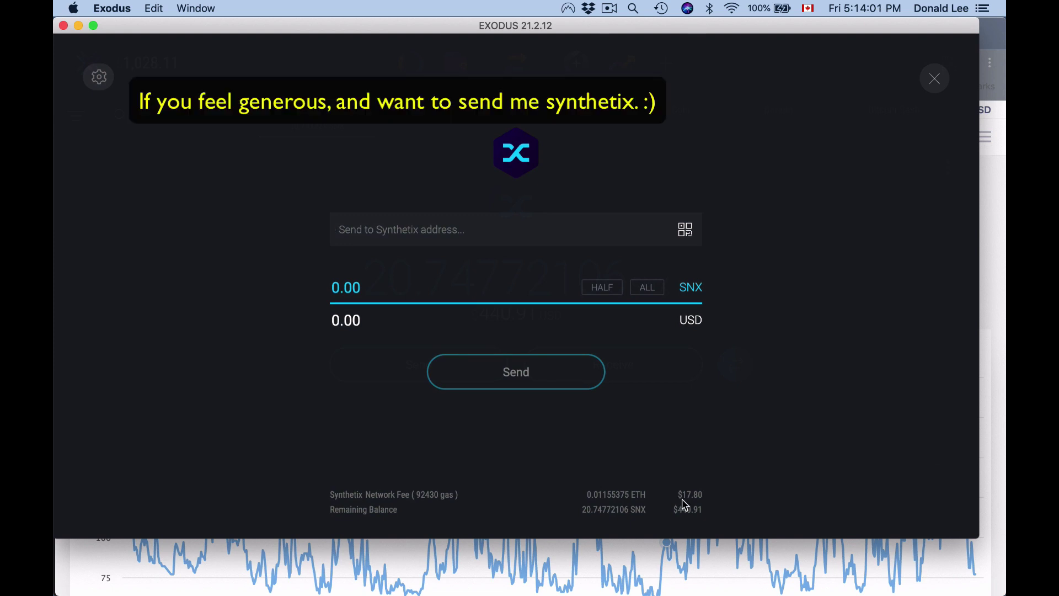
{"action": "type", "text": "0xbf5DdAD537e68762754A68f997868Ff37A1b7d1c"}
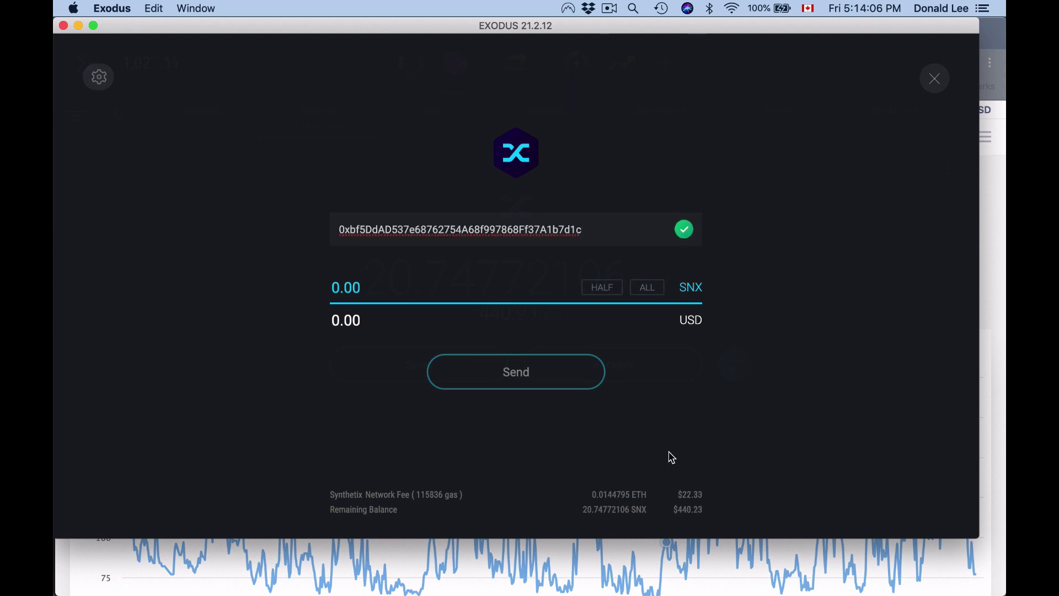
{"action": "left_click", "coordinate": [935, 71]}
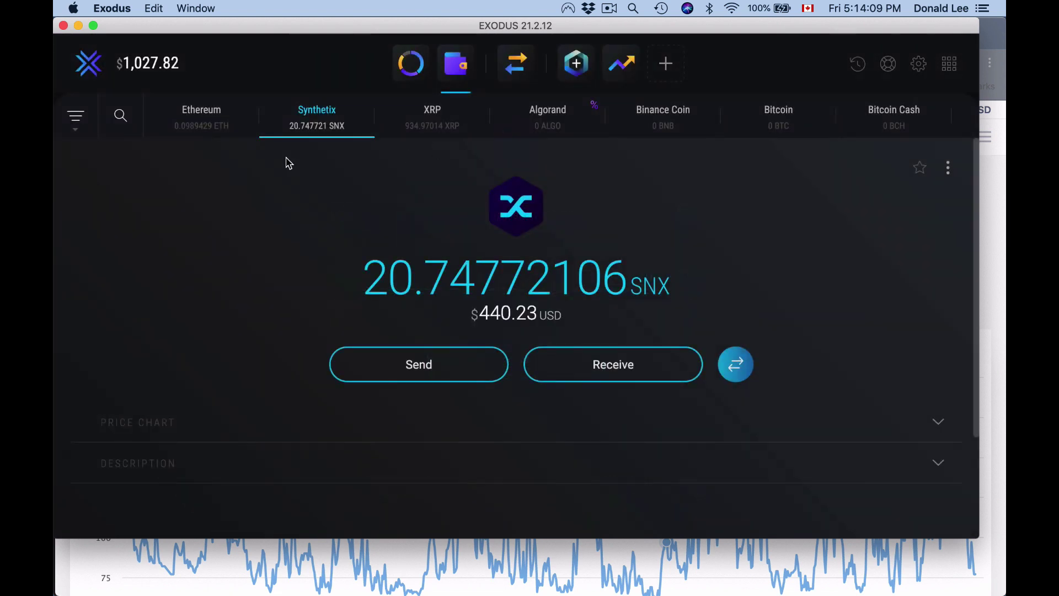
{"action": "left_click", "coordinate": [217, 126]}
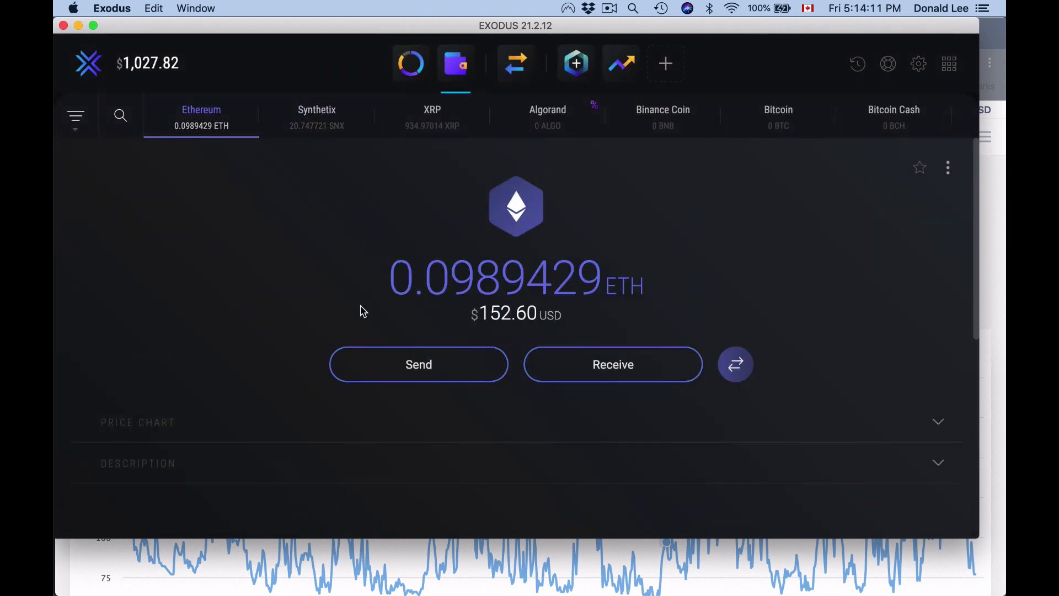
{"action": "left_click", "coordinate": [434, 365]}
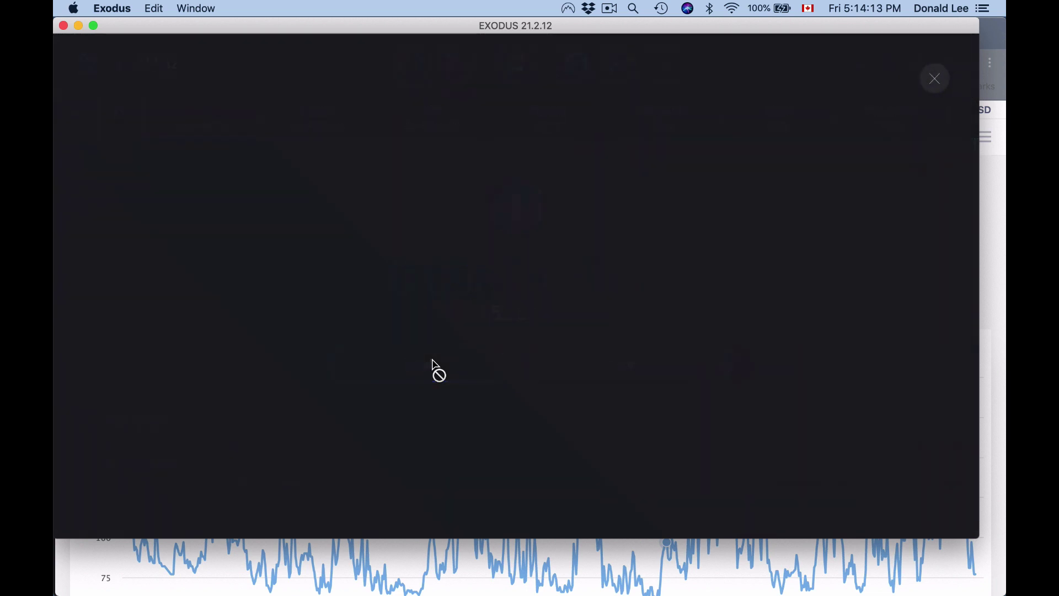
{"action": "type", "text": "0xbf5DdAD537e68762754A68f997868Ff37A1b7d1c"}
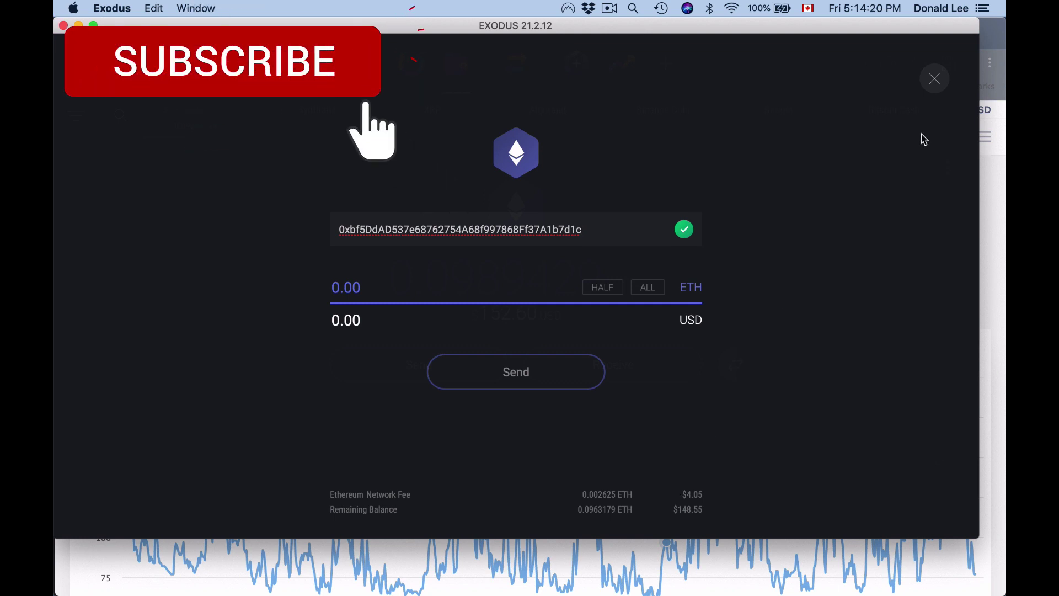
{"action": "left_click", "coordinate": [930, 91]}
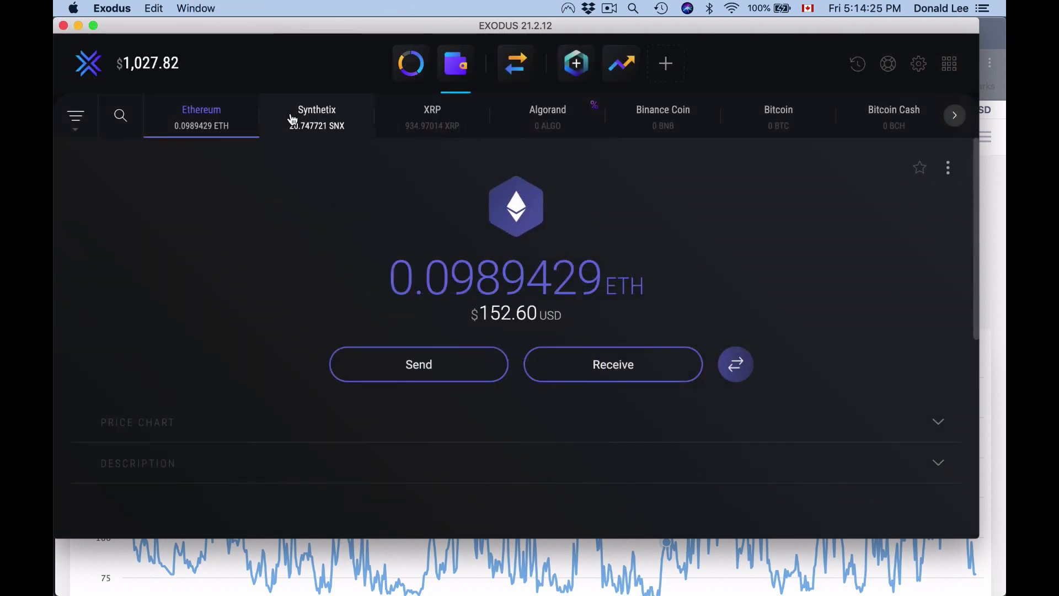
- Send the full 20.74772106 SNX (440.23 USD) to the pasted Ledger address and confirm
{"action": "left_click", "coordinate": [290, 119]}
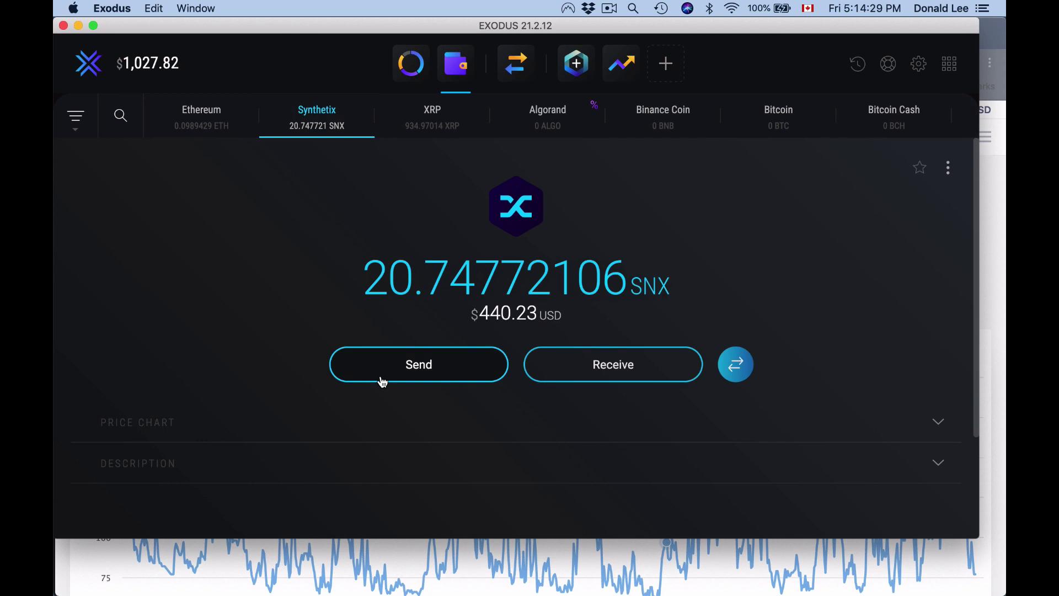
{"action": "left_click", "coordinate": [380, 379]}
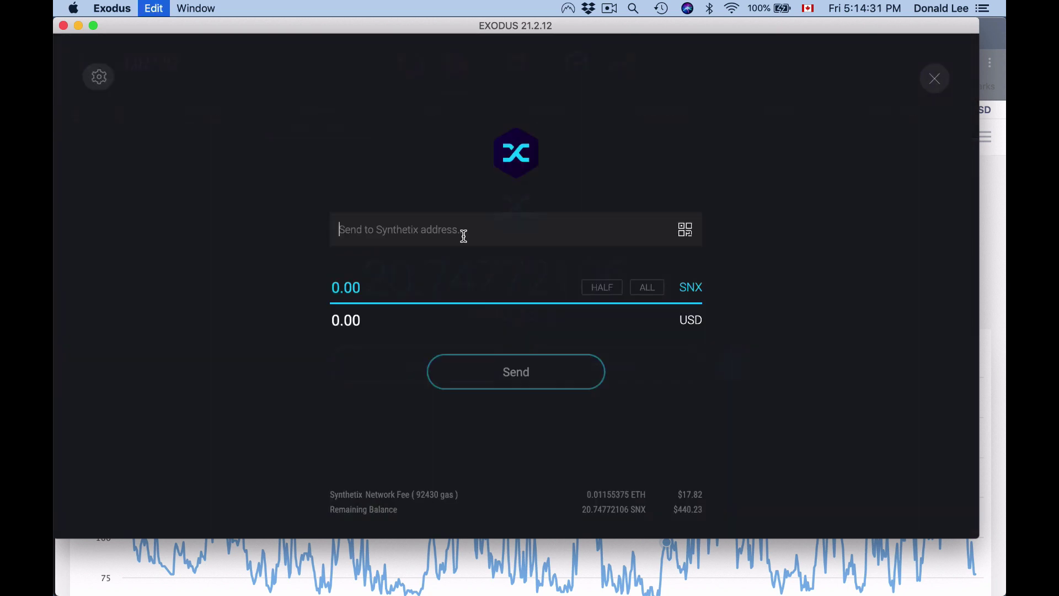
{"action": "type", "text": "0xbf5DdAD537e68762754A68f997868Ff37A1b7d1c"}
{"action": "left_click", "coordinate": [648, 287]}
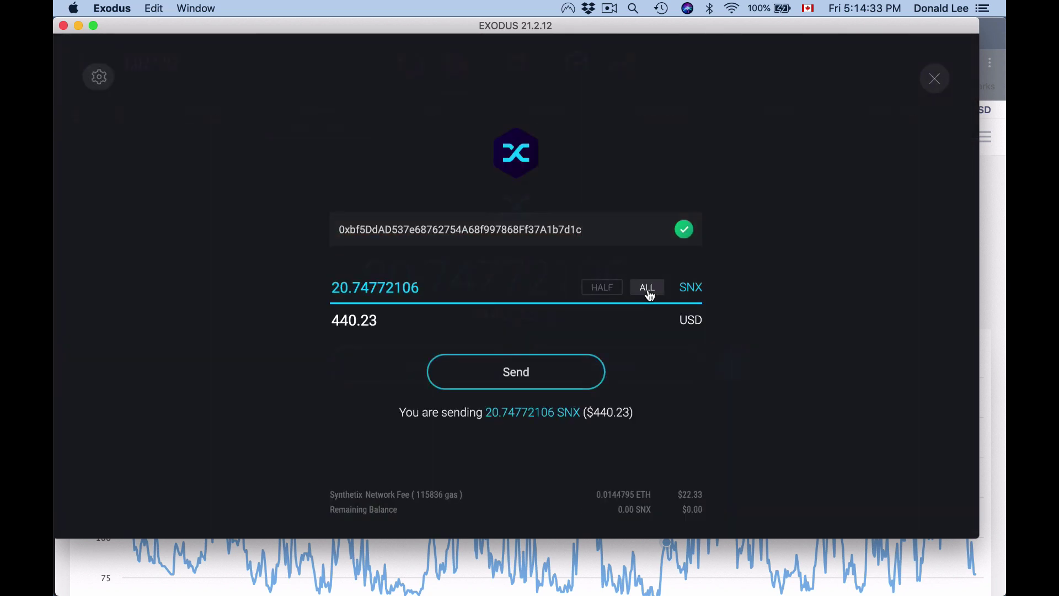
{"action": "left_click", "coordinate": [568, 384]}
{"action": "left_click", "coordinate": [579, 469]}
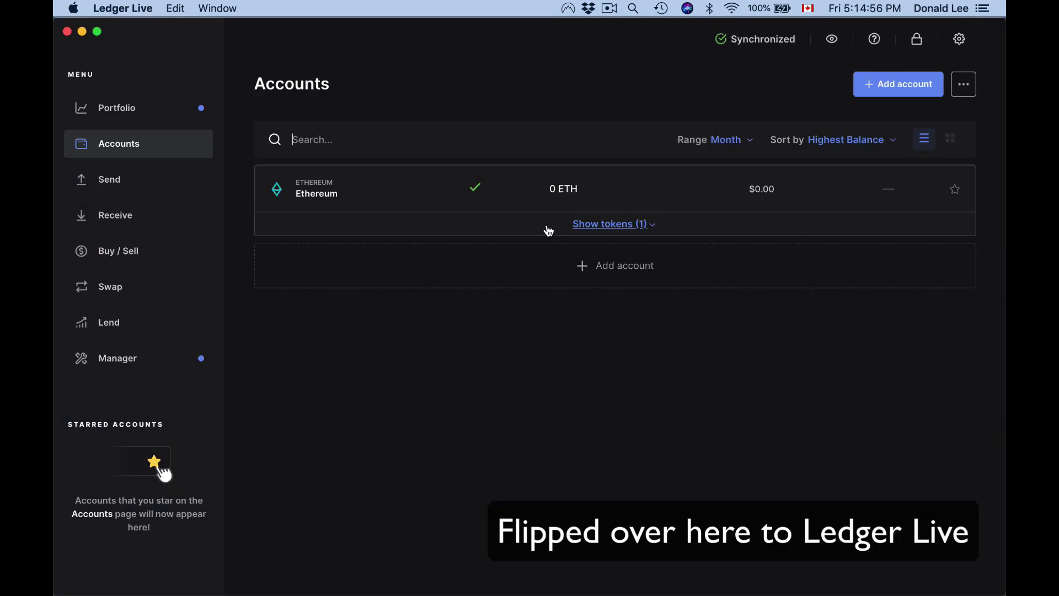
{"action": "left_click", "coordinate": [546, 226]}
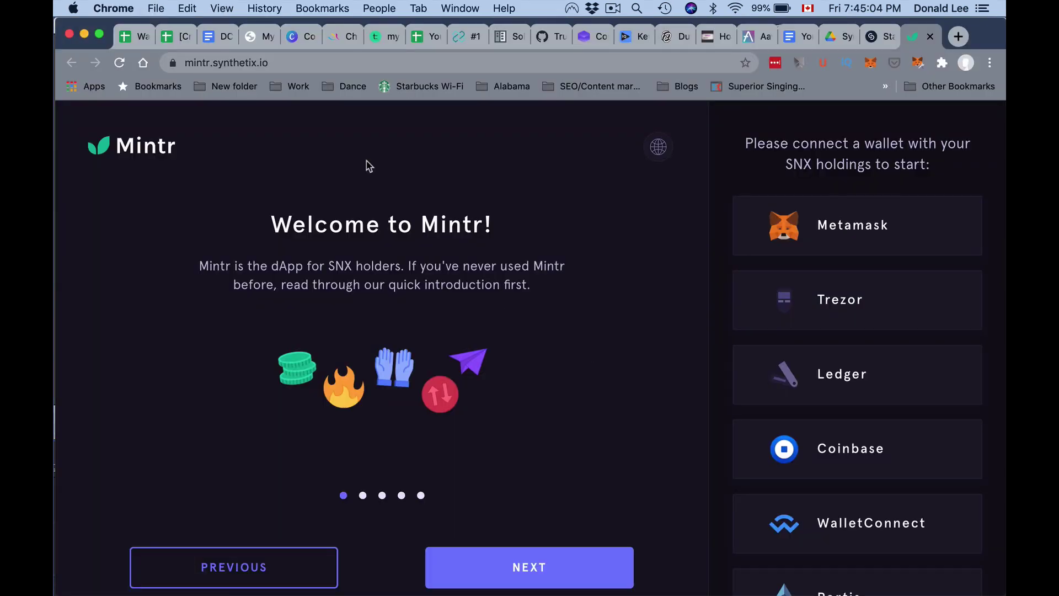
- Glance at the SNX staking guide PDF, then pick Ledger in Mintr's wallet list
{"action": "left_click", "coordinate": [833, 36]}
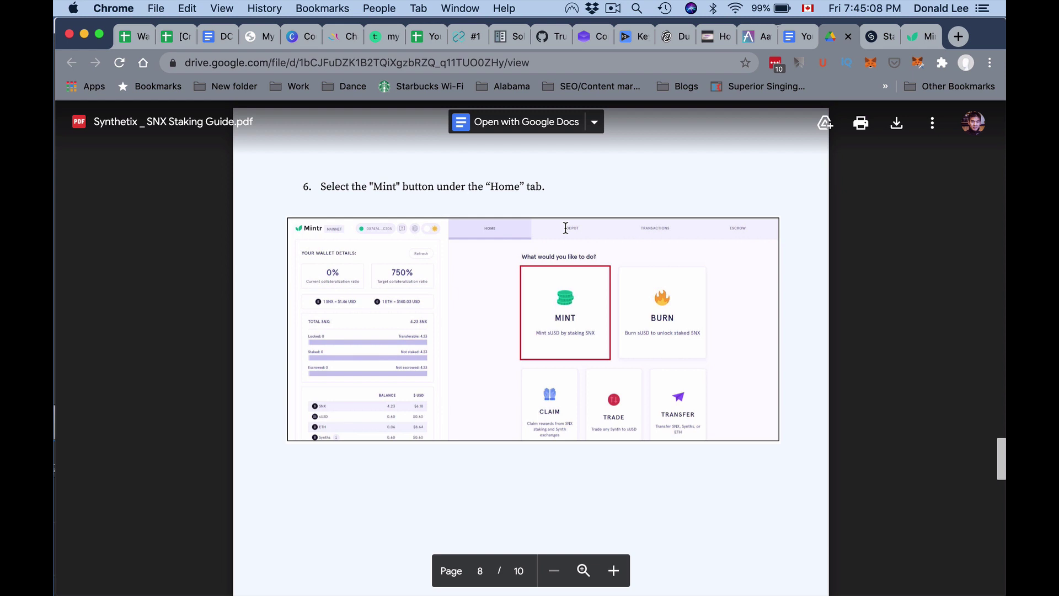
{"action": "left_click", "coordinate": [918, 42]}
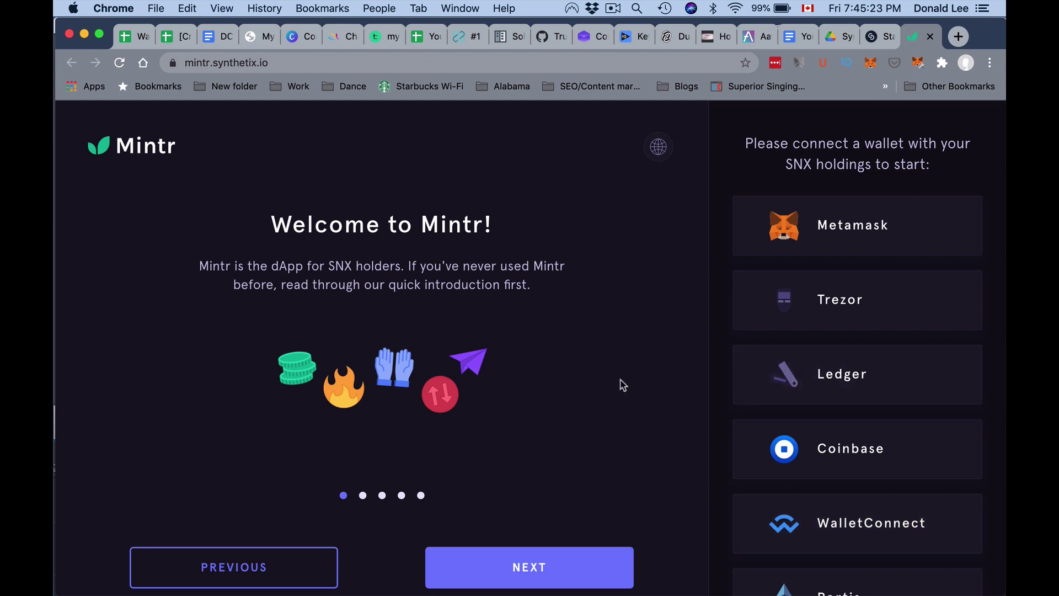
{"action": "scroll", "coordinate": [622, 384], "scroll_direction": "down", "scroll_amount": 1}
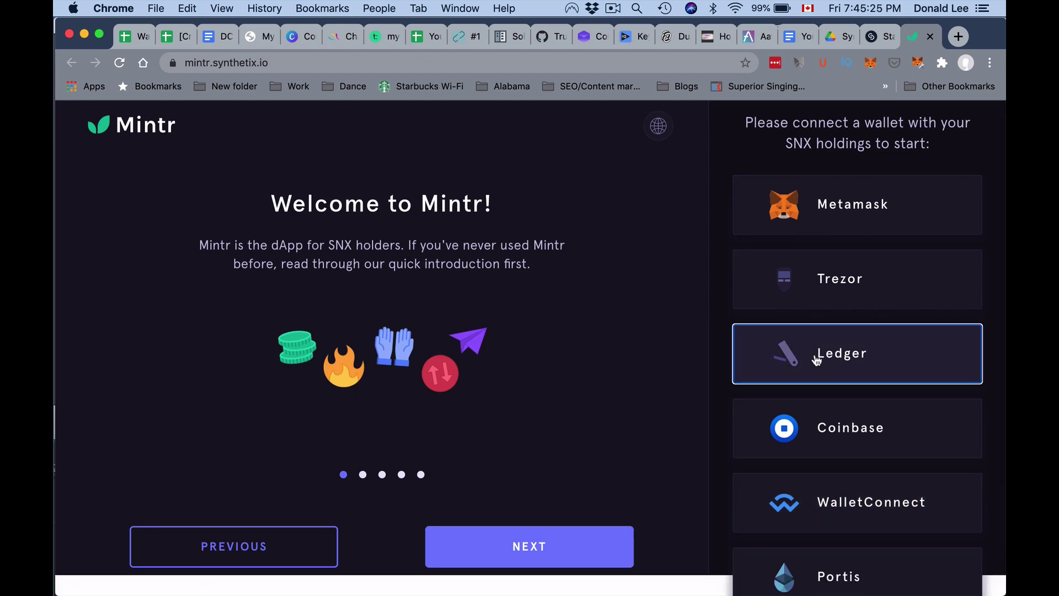
{"action": "left_click", "coordinate": [817, 358]}
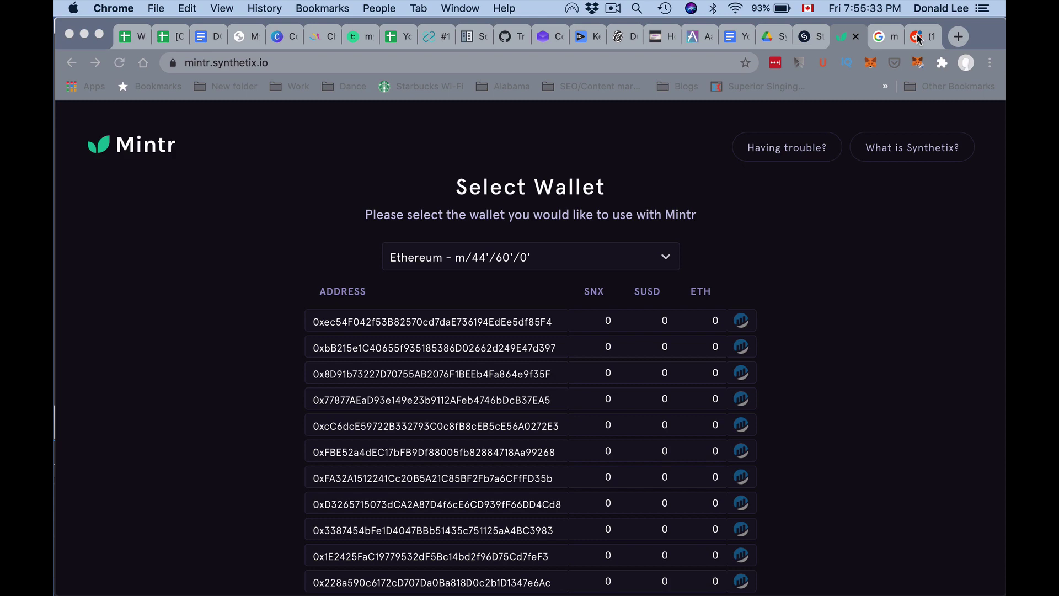
- Choose the Ethereum - Ledger Live - m/44'/60' derivation path for the Ledger connection
{"action": "left_click", "coordinate": [919, 37]}
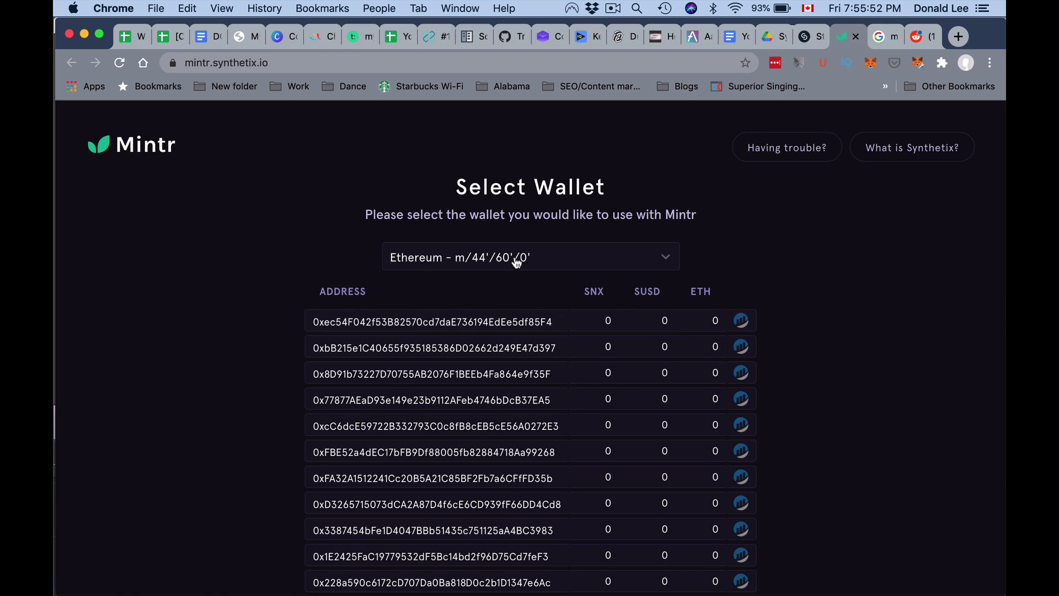
{"action": "left_click", "coordinate": [517, 263]}
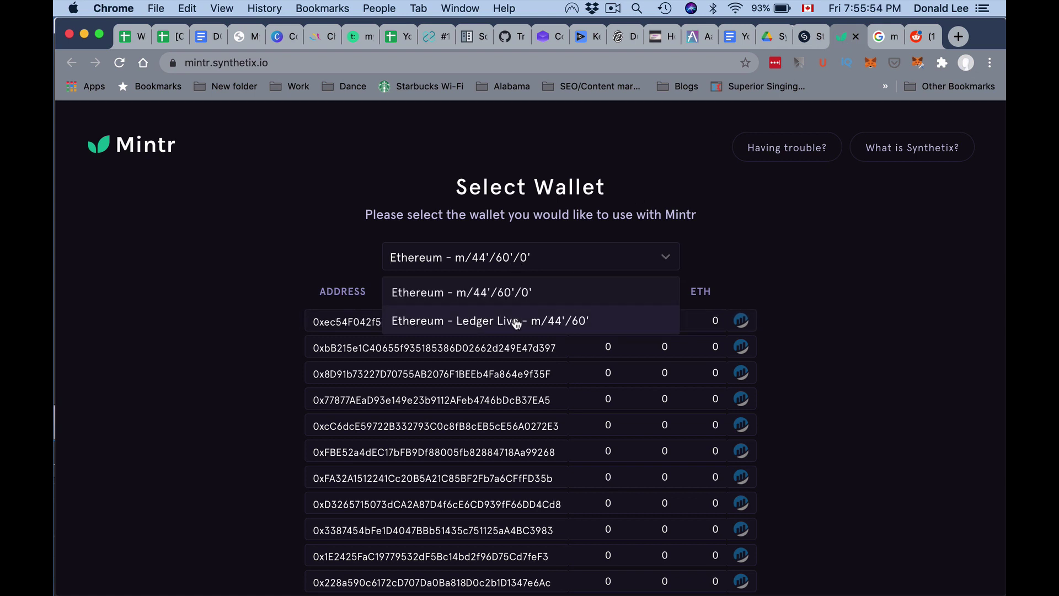
{"action": "left_click", "coordinate": [517, 322]}
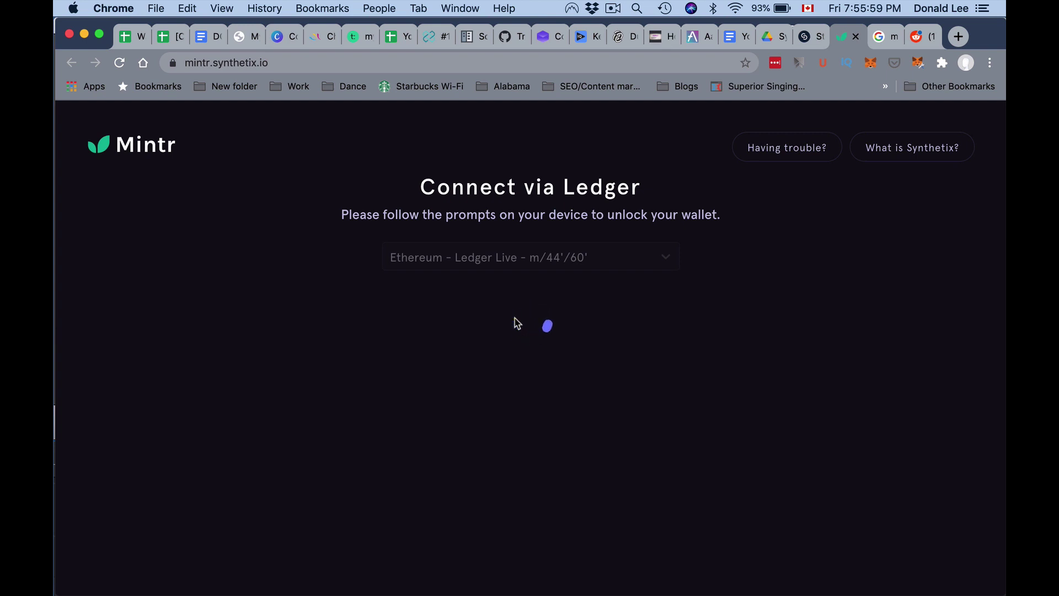
{"action": "key", "text": "super+Tab"}
{"action": "key", "text": "super+Tab"}
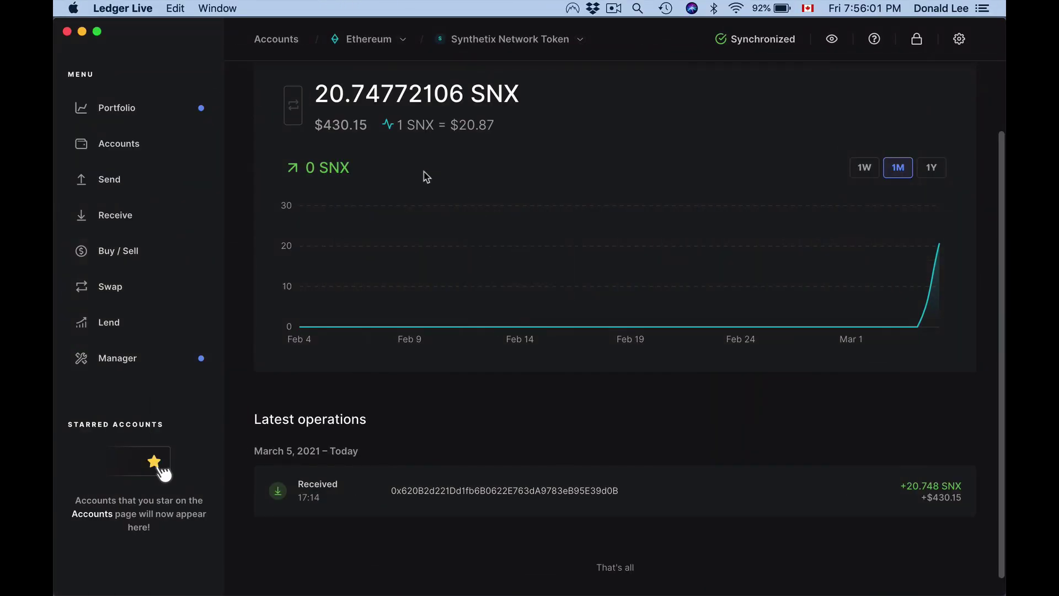
- Verify the Synthetix Network Token account in Ledger Live received the SNX, then return to Mintr
{"action": "left_click", "coordinate": [393, 42]}
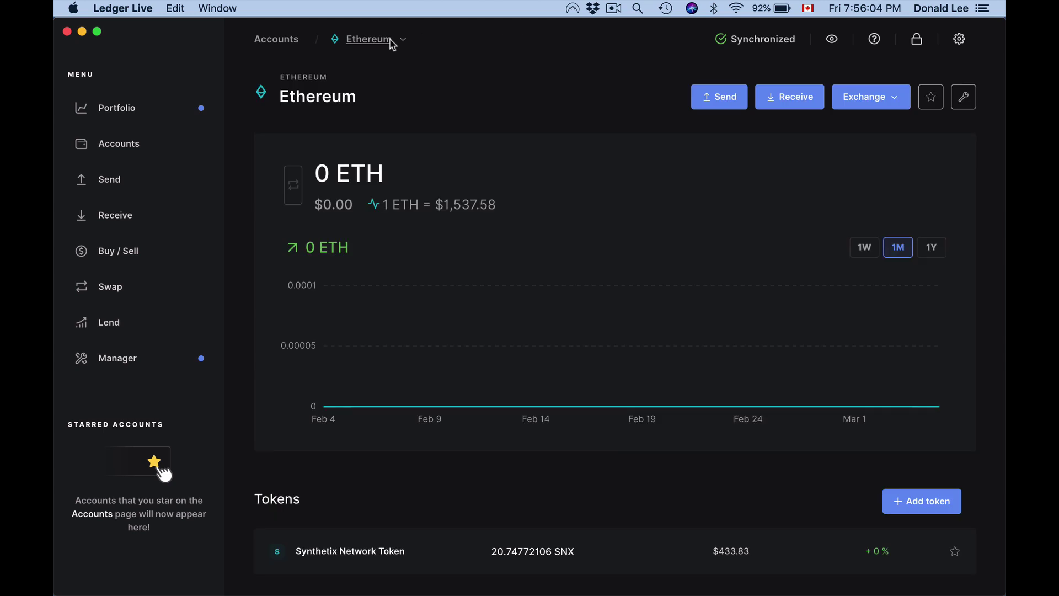
{"action": "left_click", "coordinate": [138, 157]}
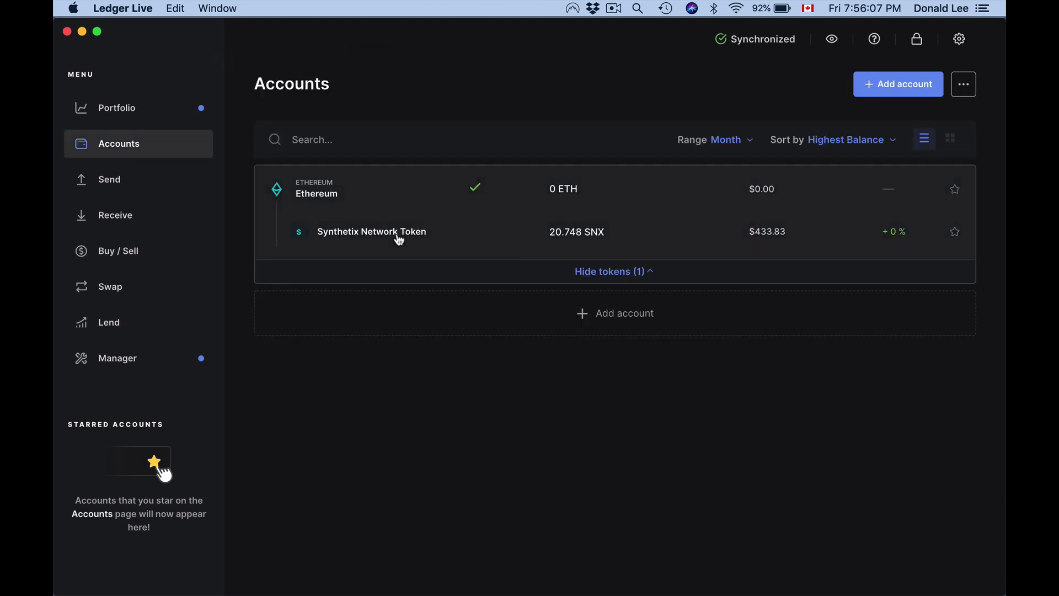
{"action": "left_click", "coordinate": [399, 239]}
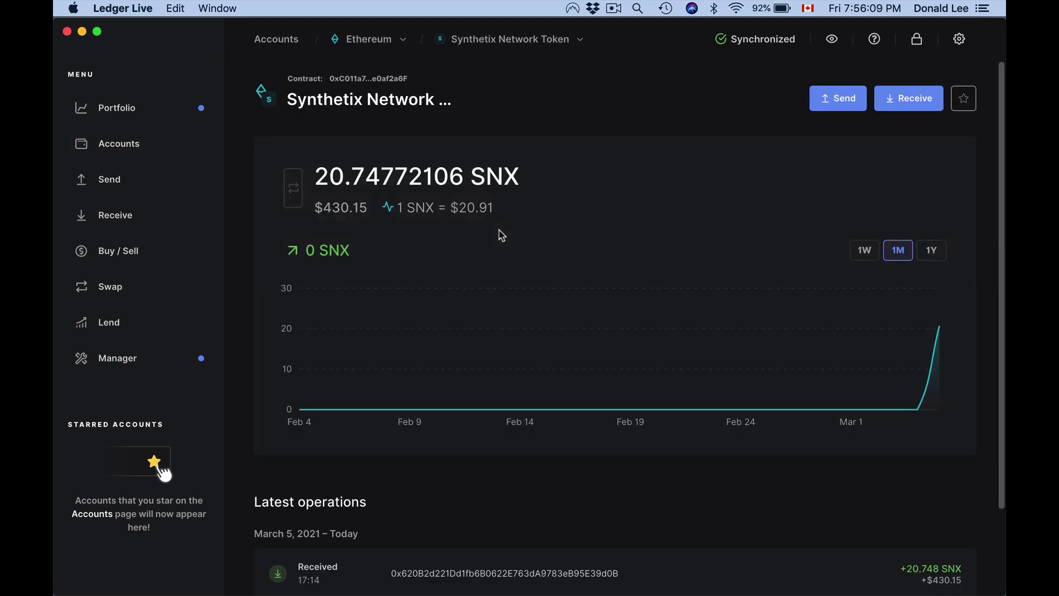
{"action": "key", "text": "super+Tab"}
{"action": "key", "text": "super+Tab"}
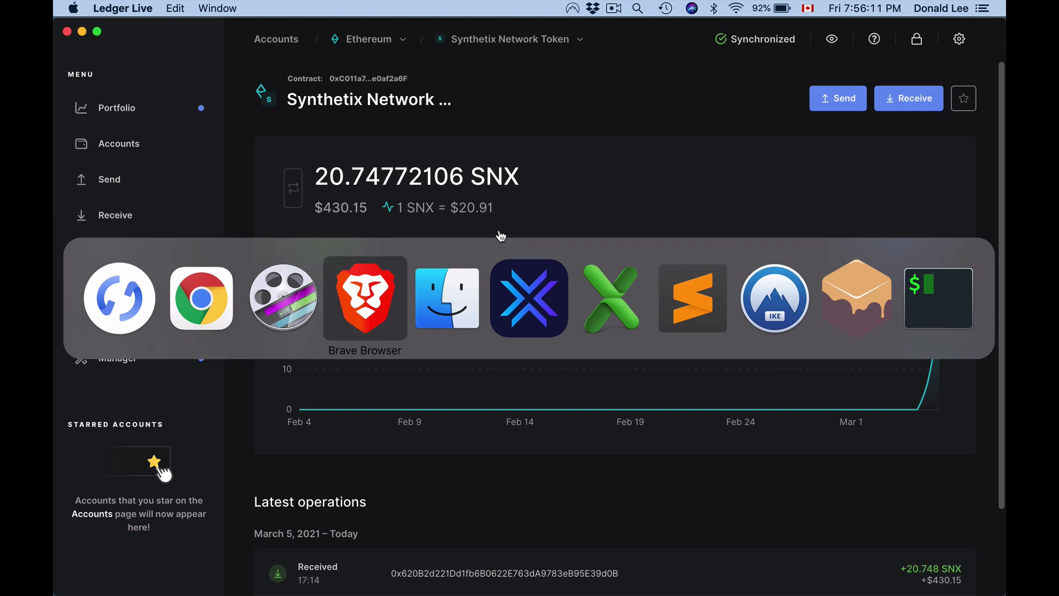
{"action": "key", "text": "super+Tab"}
{"action": "left_click", "coordinate": [210, 254]}
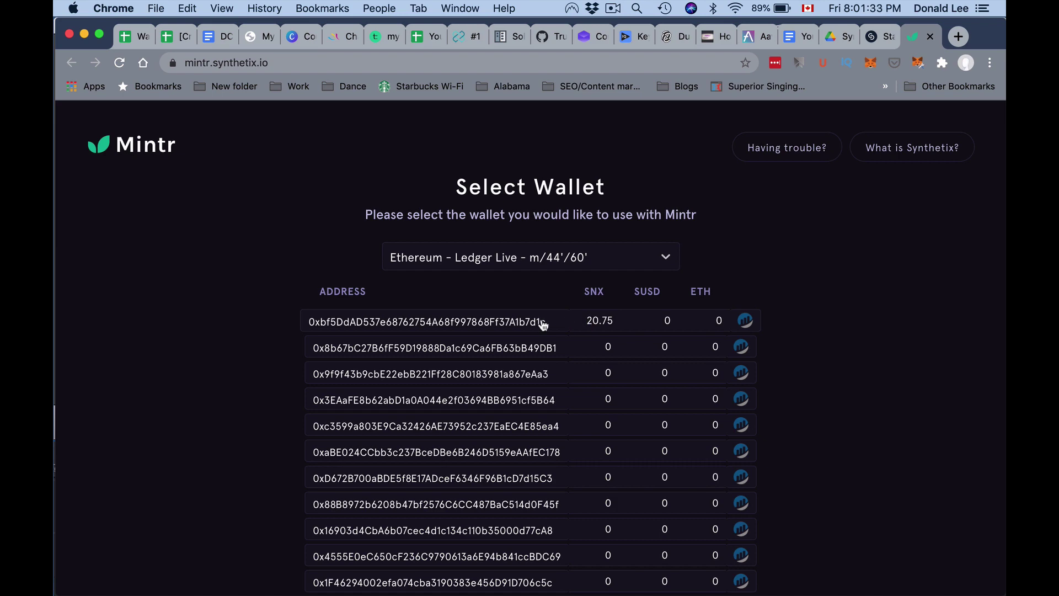
- Connect Mintr to the first Ledger address, holding 20.75 SNX
{"action": "left_click", "coordinate": [543, 325]}
{"action": "scroll", "coordinate": [610, 337], "scroll_direction": "down", "scroll_amount": 3}
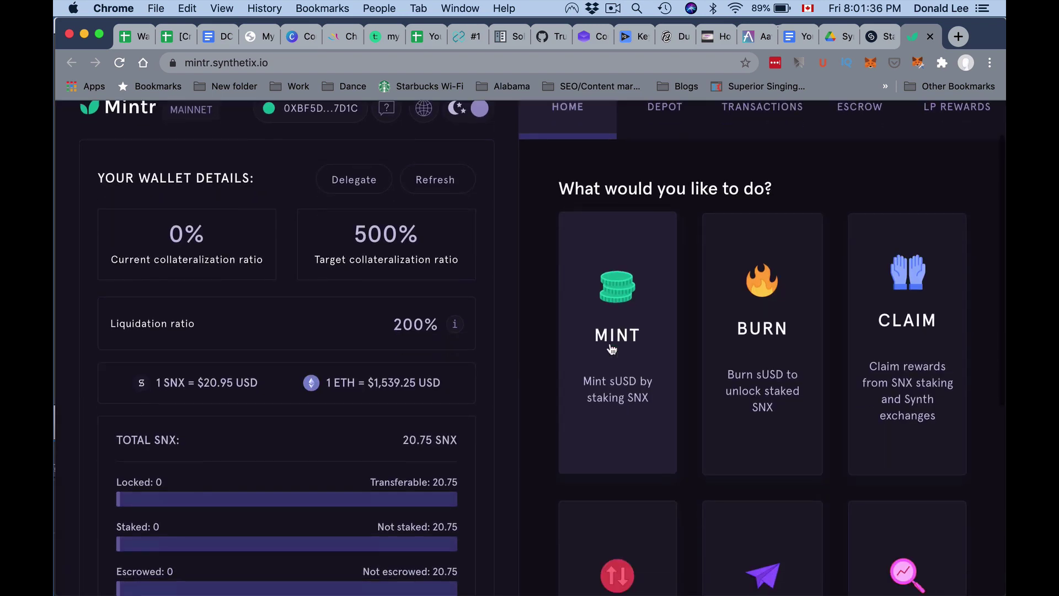
{"action": "scroll", "coordinate": [610, 349], "scroll_direction": "up", "scroll_amount": 1}
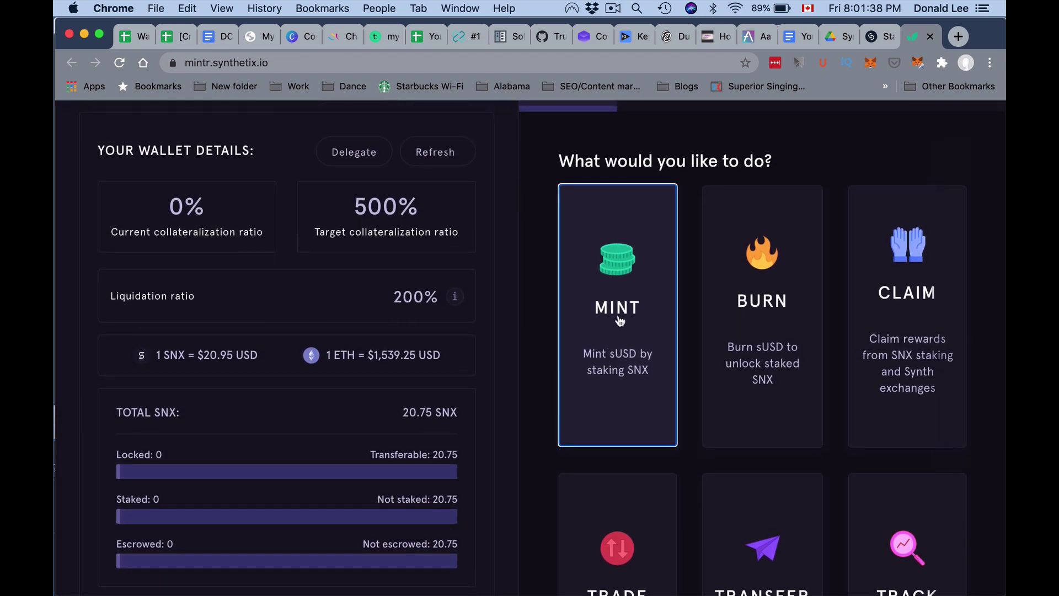
- Mint 54.35 sUSD by staking 15.56 SNX and submit with MINT NOW
{"action": "left_click", "coordinate": [618, 319]}
{"action": "scroll", "coordinate": [756, 493], "scroll_direction": "down", "scroll_amount": 1}
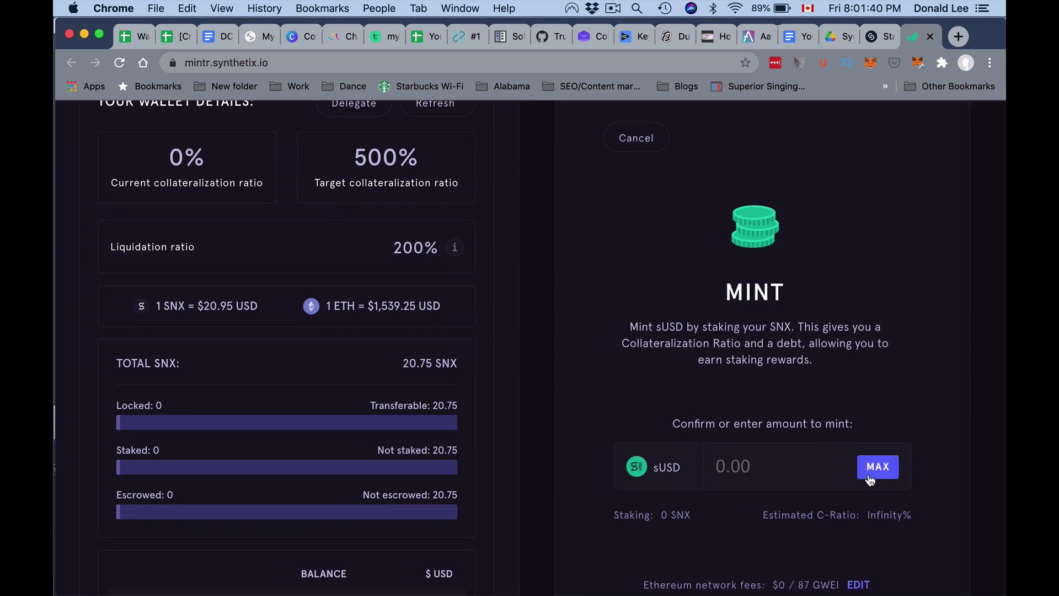
{"action": "left_click", "coordinate": [787, 473]}
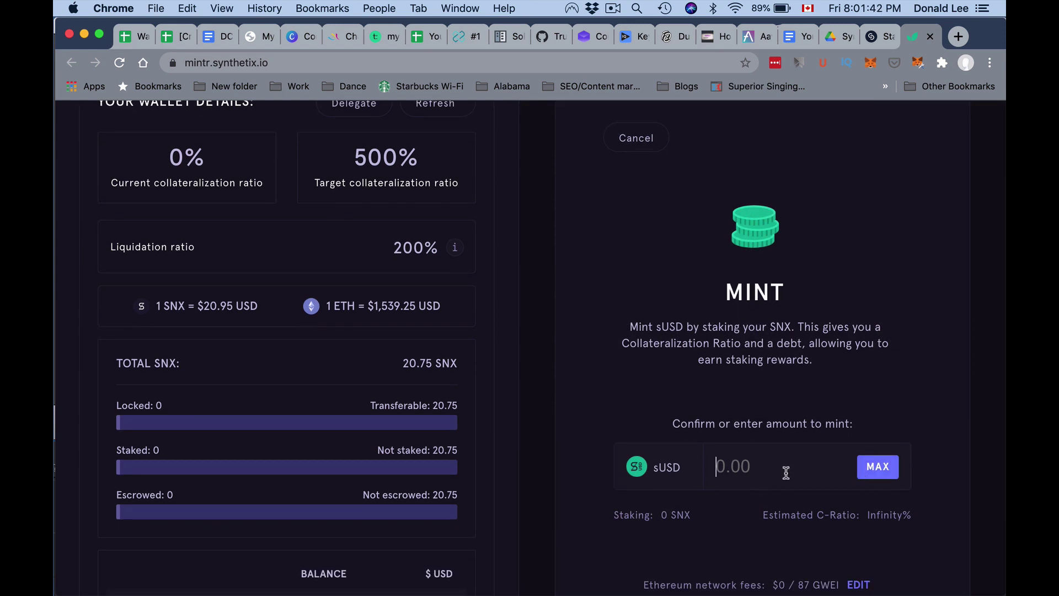
{"action": "type", "text": "0.4"}
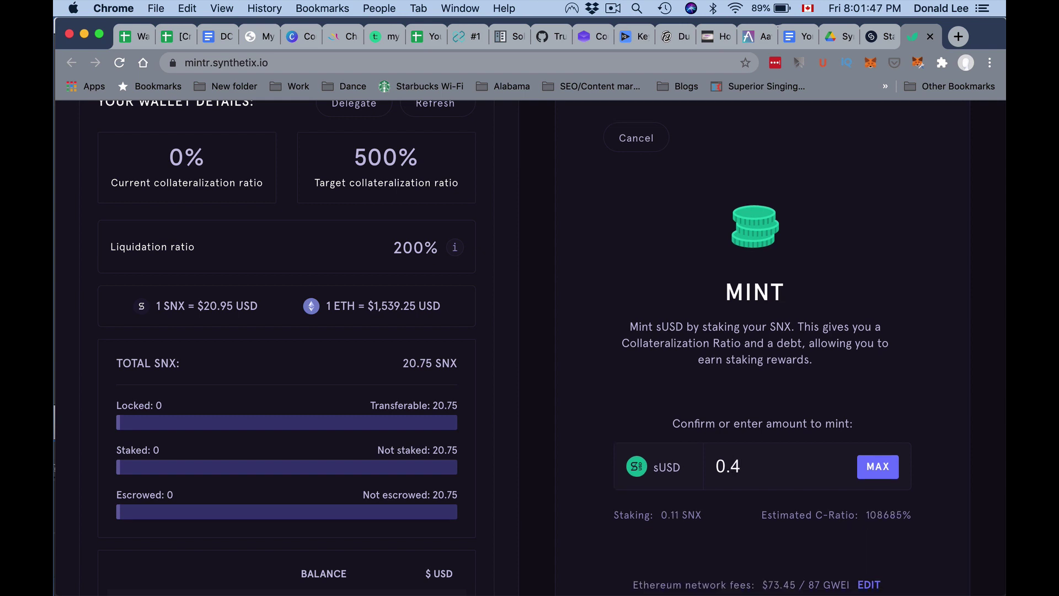
{"action": "key", "text": "Left"}
{"action": "type", "text": "0"}
{"action": "scroll", "coordinate": [784, 497], "scroll_direction": "down", "scroll_amount": 2}
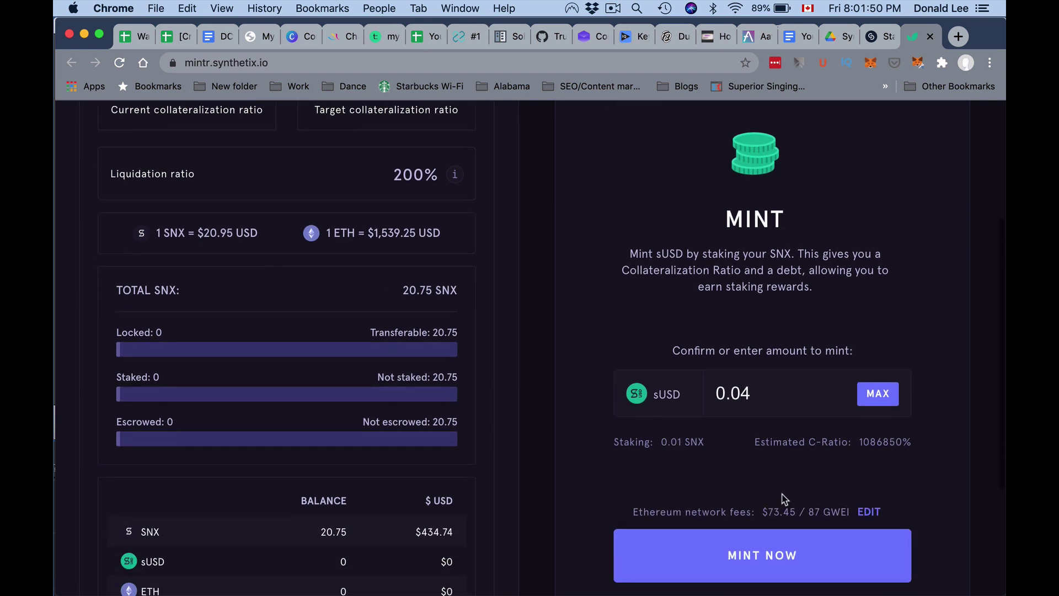
{"action": "scroll", "coordinate": [777, 510], "scroll_direction": "down", "scroll_amount": 1}
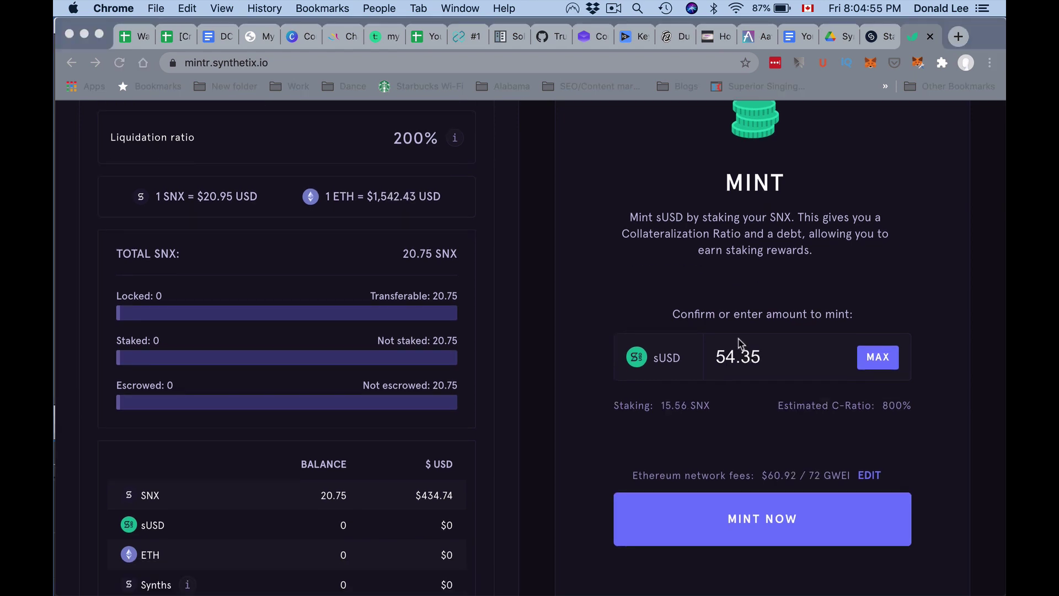
{"action": "left_click", "coordinate": [728, 328]}
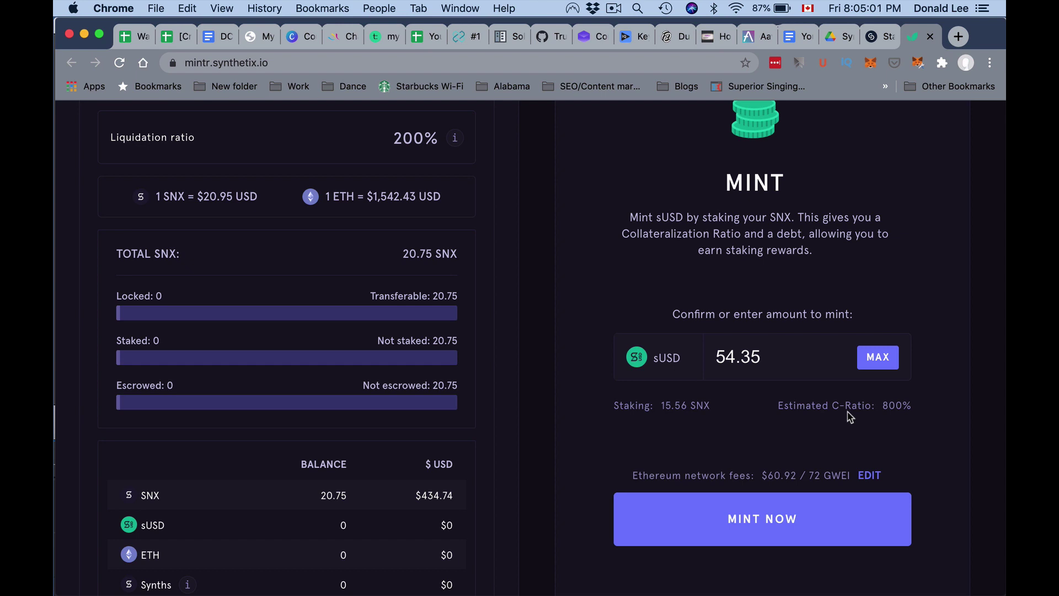
{"action": "left_click", "coordinate": [796, 507]}
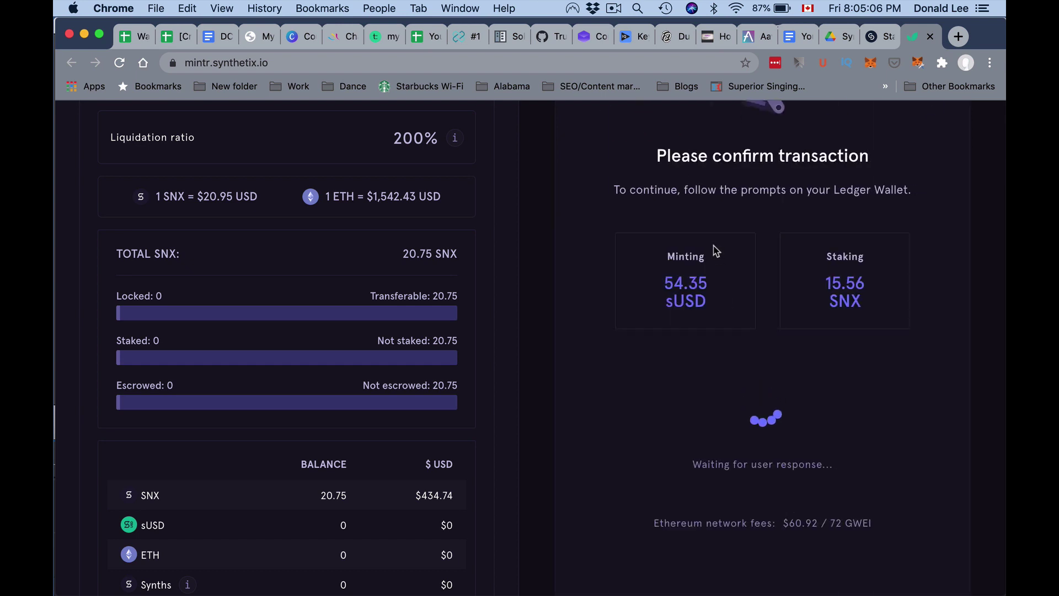
- Scroll back up Mintr's page while the 54.35 sUSD mint awaits Ledger confirmation
{"action": "scroll", "coordinate": [715, 251], "scroll_direction": "up", "scroll_amount": 1}
{"action": "scroll", "coordinate": [715, 251], "scroll_direction": "up", "scroll_amount": 1}
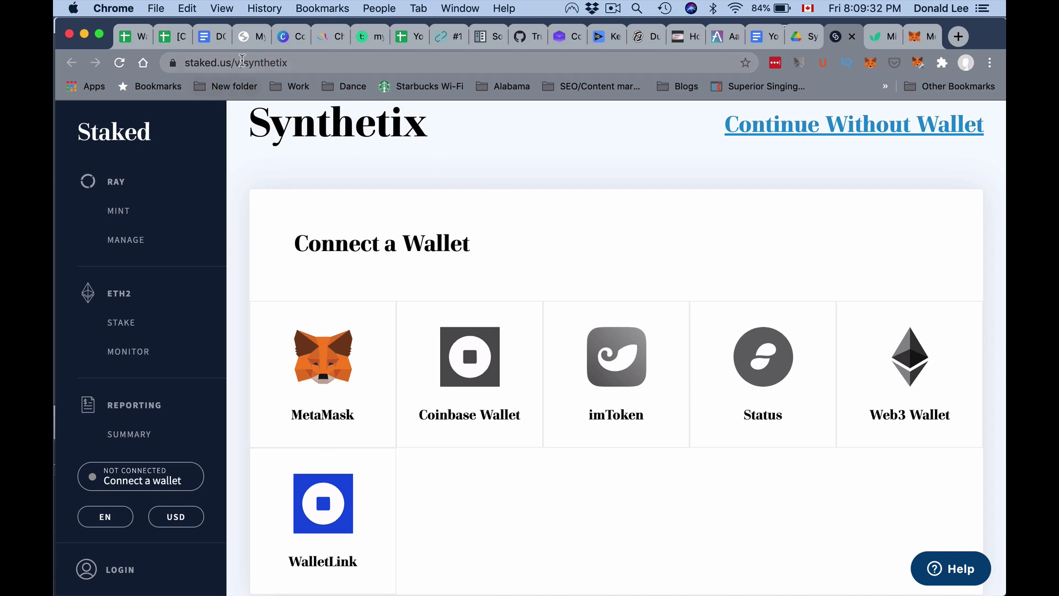
- Confirm in MetaMask that the Ledger 1 account is the active account
{"action": "left_click", "coordinate": [243, 62]}
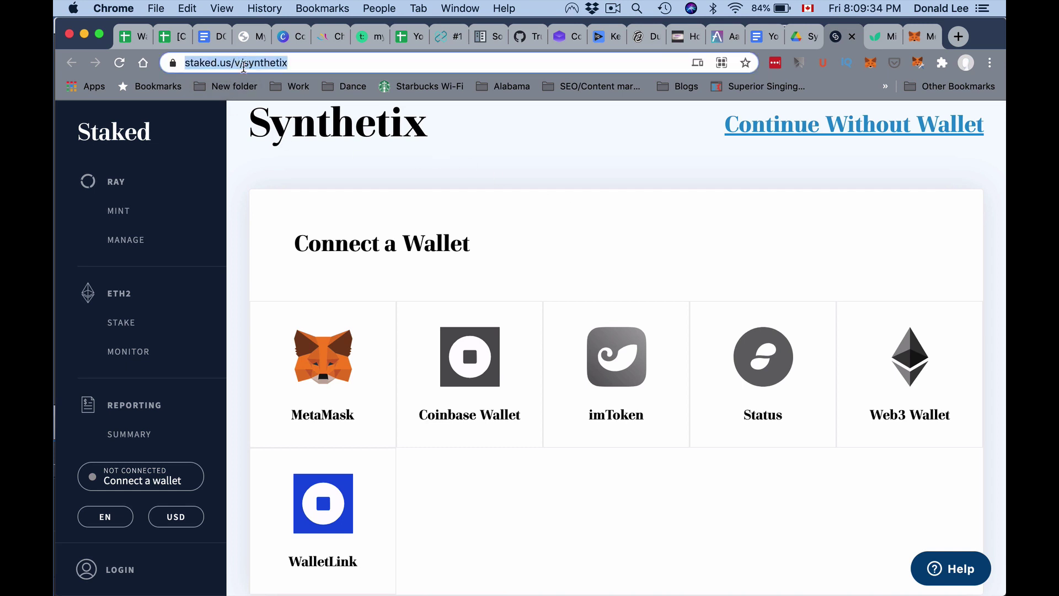
{"action": "left_click", "coordinate": [412, 173]}
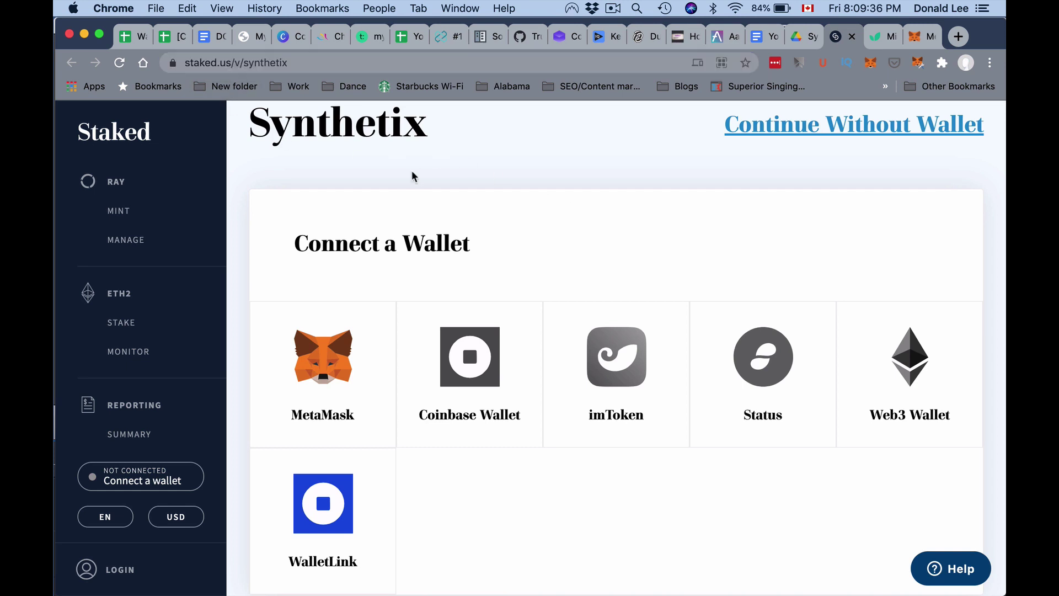
{"action": "left_click", "coordinate": [872, 64]}
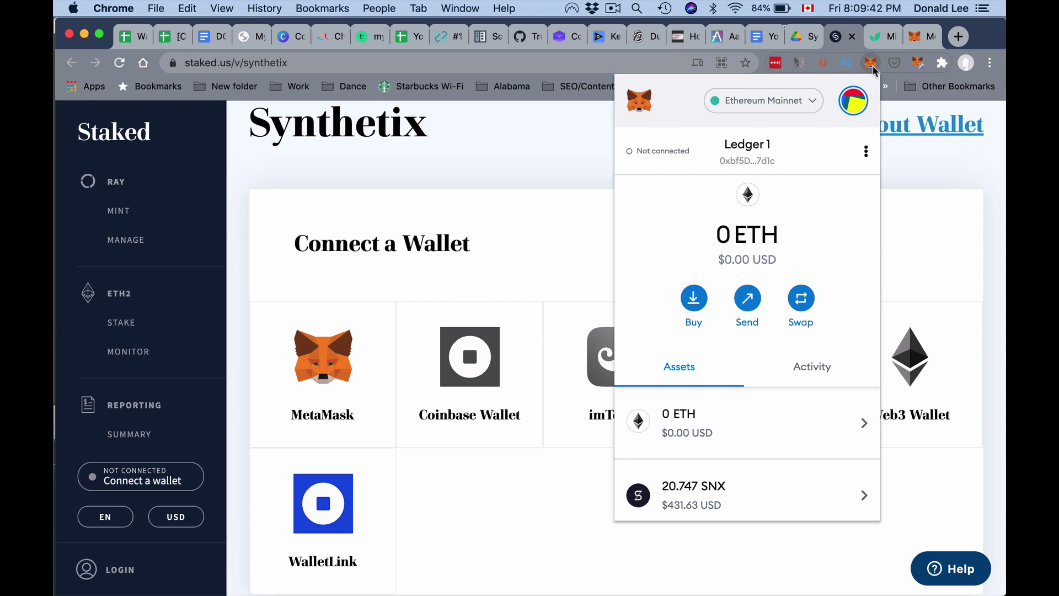
{"action": "left_click", "coordinate": [860, 108]}
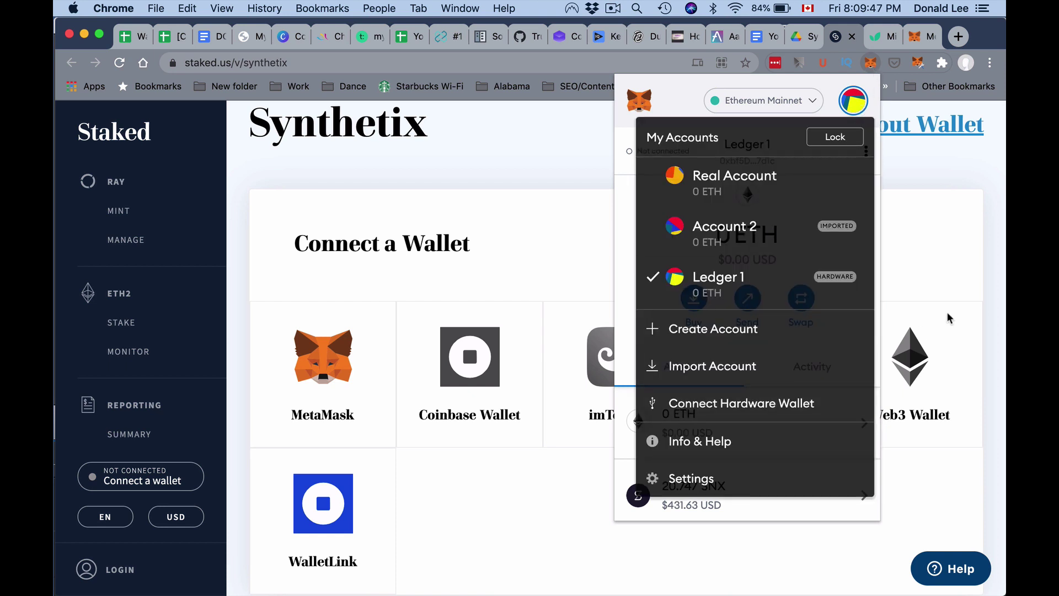
{"action": "left_click", "coordinate": [942, 206]}
{"action": "left_click", "coordinate": [917, 34]}
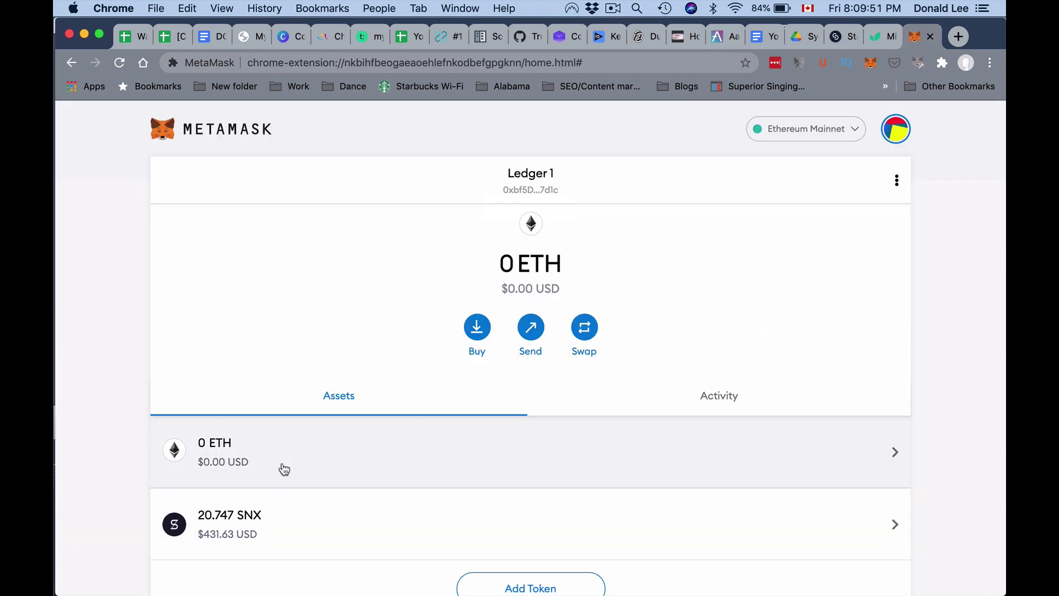
- Connect MetaMask's Ledger 1 account to Staked so Your Staking Details appear
{"action": "mouse_move", "coordinate": [282, 533]}
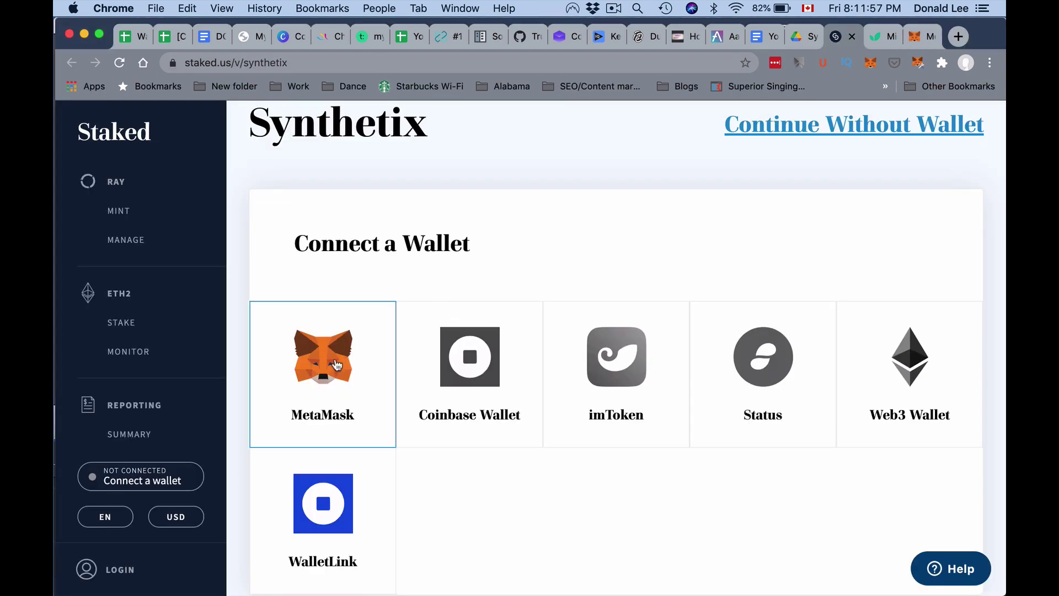
{"action": "left_click", "coordinate": [336, 367]}
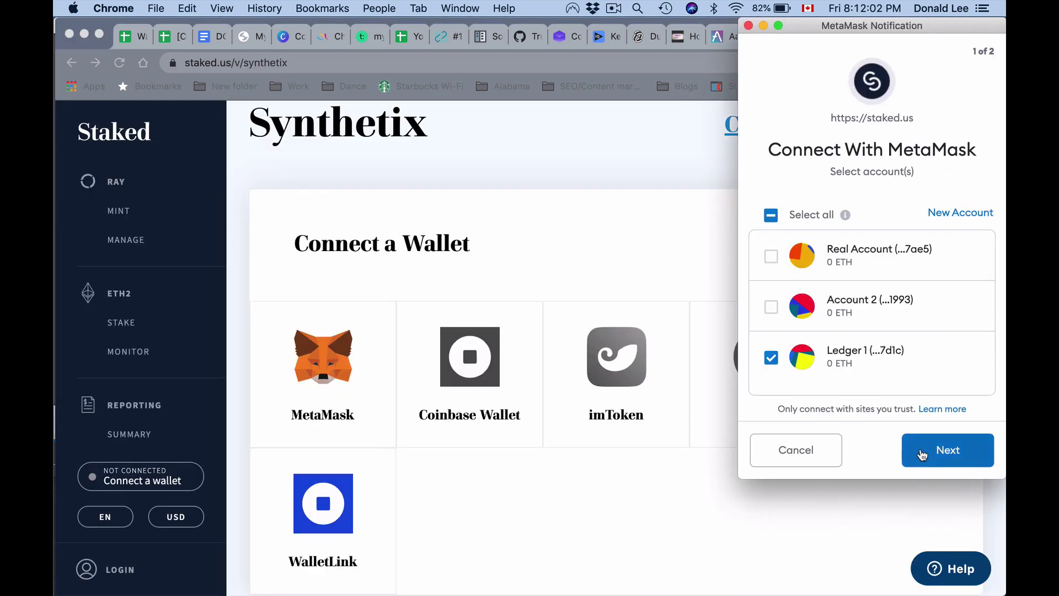
{"action": "left_click", "coordinate": [942, 450]}
{"action": "left_click", "coordinate": [941, 446]}
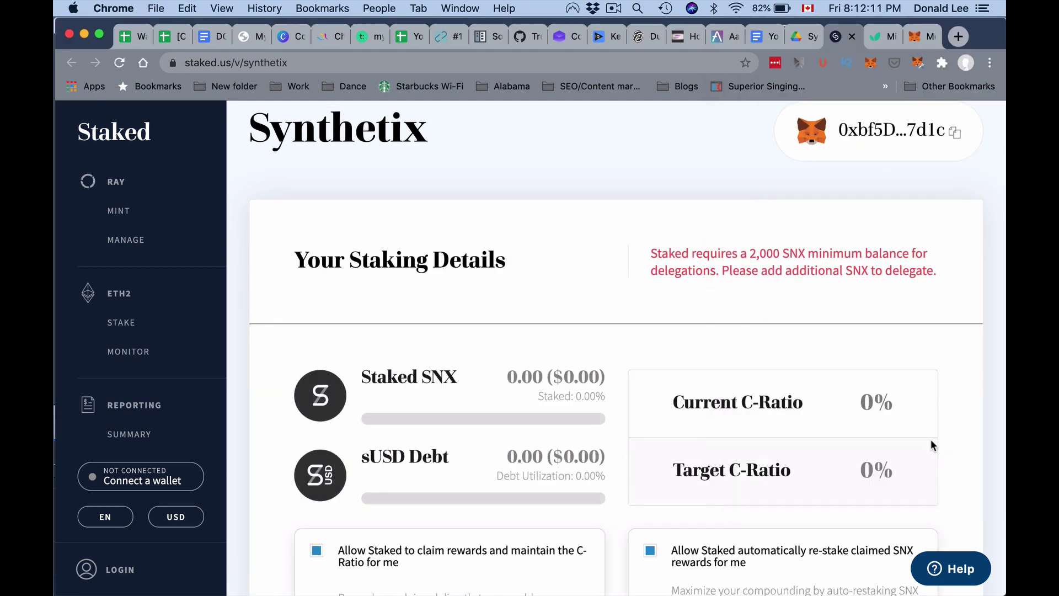
{"action": "scroll", "coordinate": [931, 444], "scroll_direction": "down", "scroll_amount": 5}
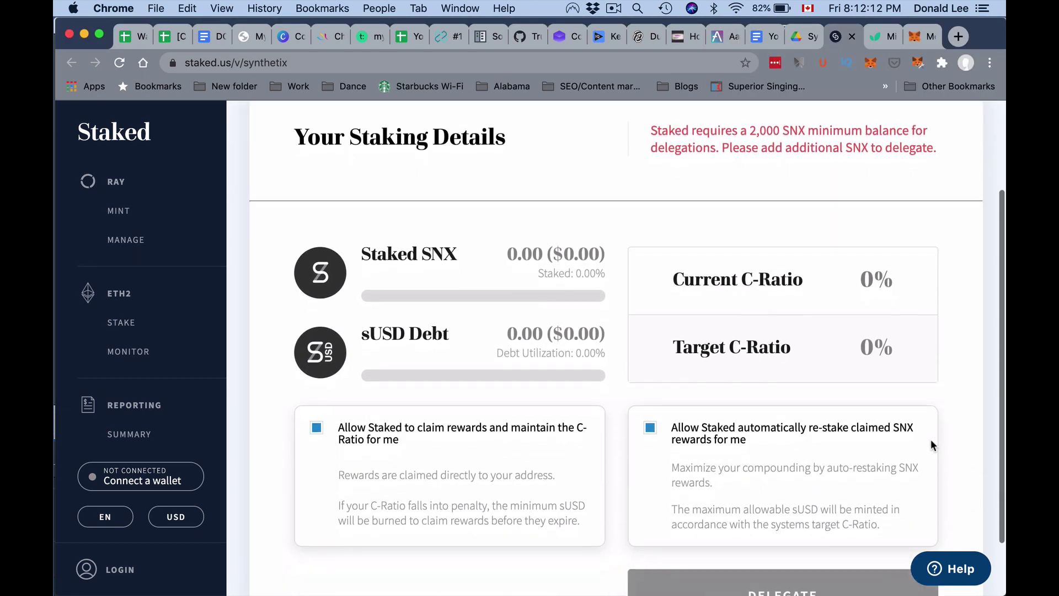